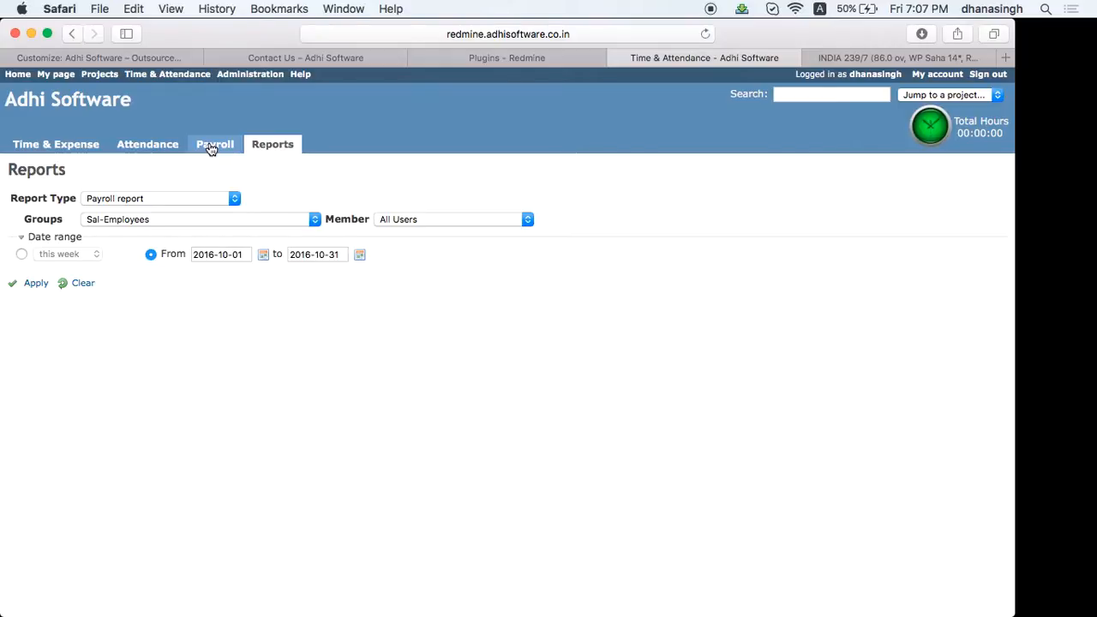
Open the Payroll settings in the Time & Attendance plugin's configuration from the administration area
left_click(245, 76)
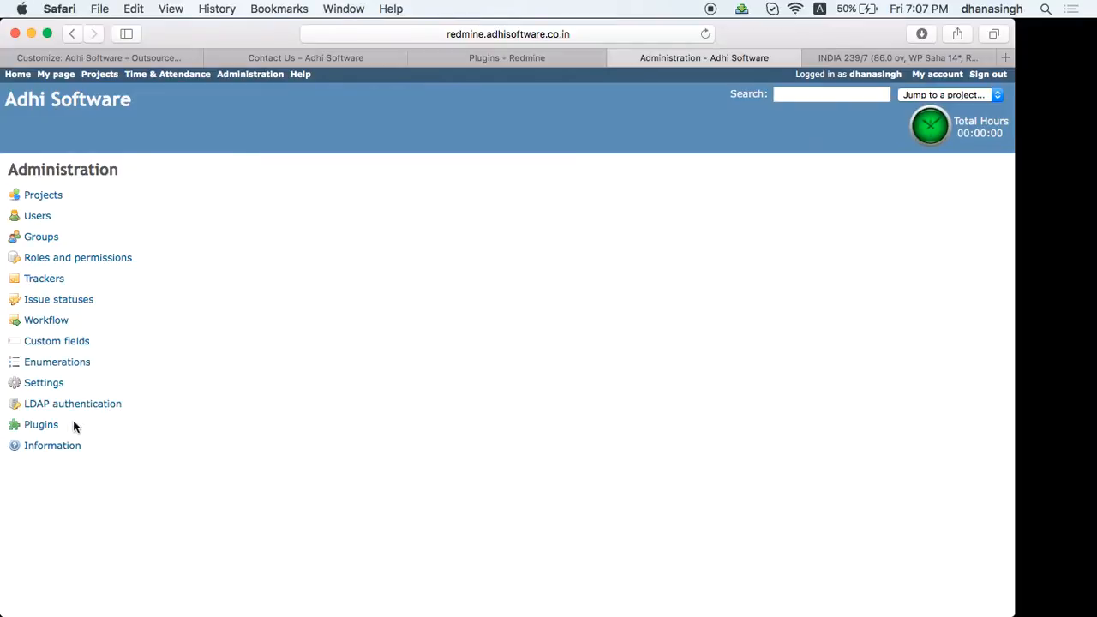
left_click(47, 426)
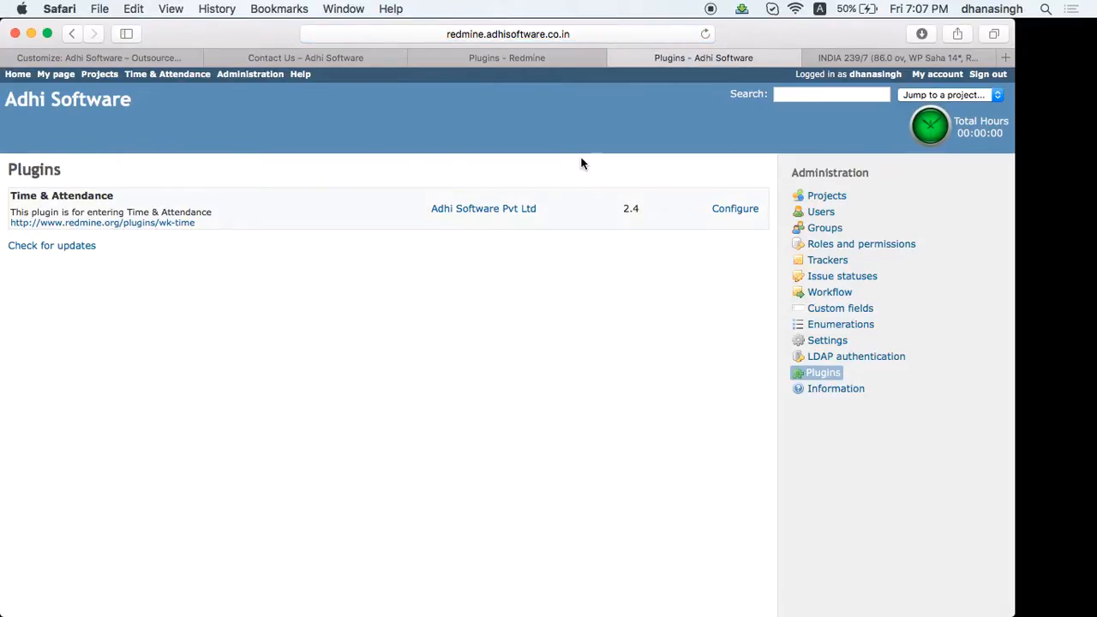
left_click(729, 210)
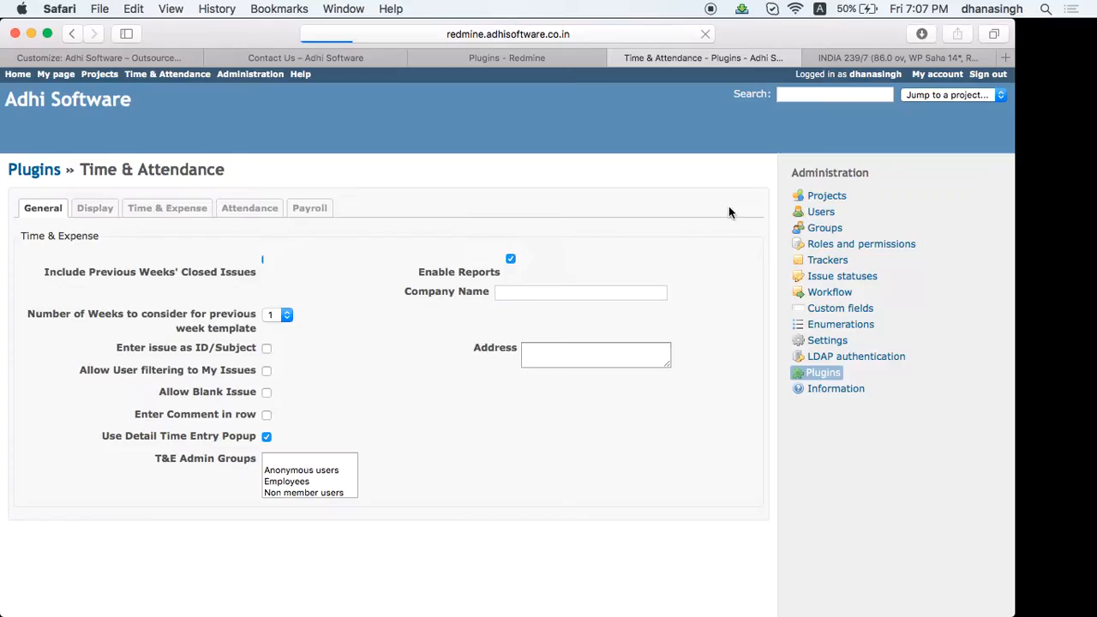
left_click(311, 209)
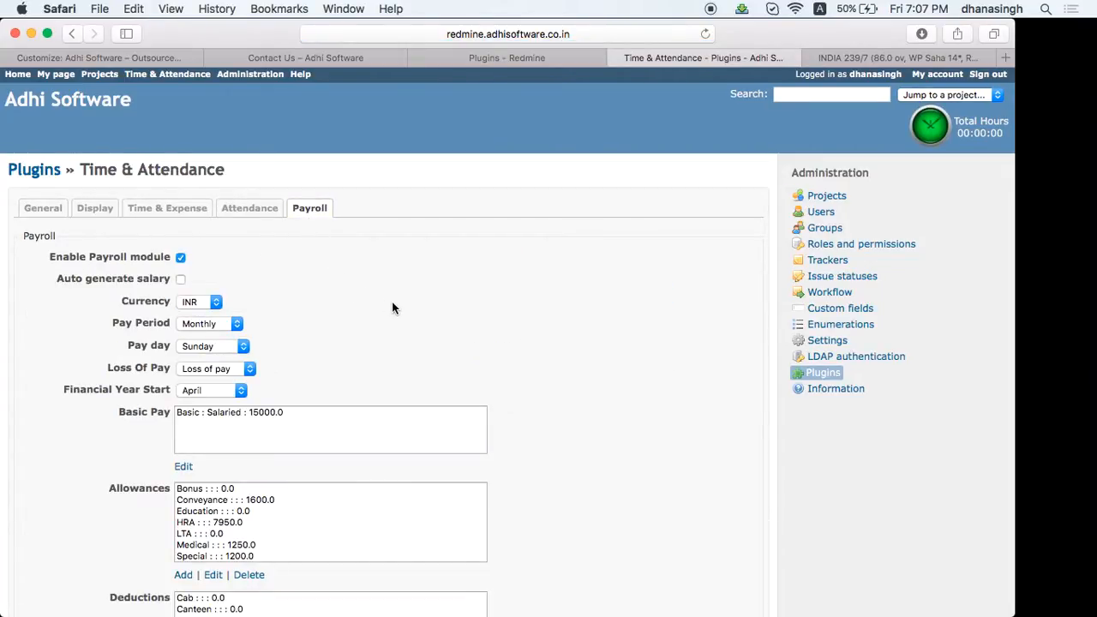
Examine the payroll settings and the choices available for Pay Period
scroll(387, 306, "down", 2)
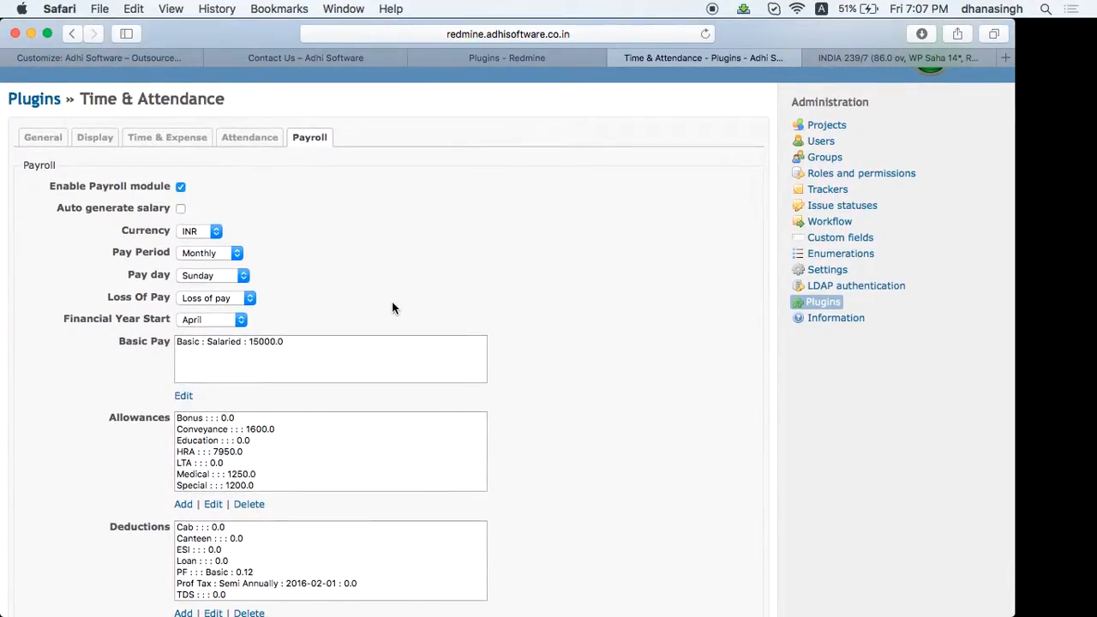
scroll(386, 301, "down", 1)
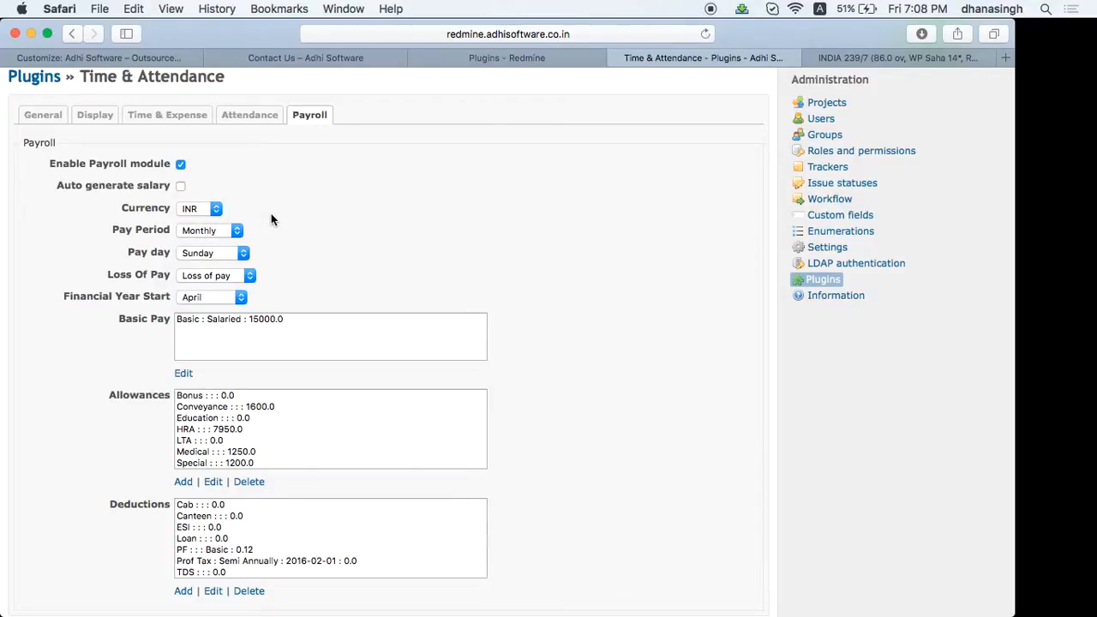
scroll(271, 213, "down", 2)
left_click(238, 206)
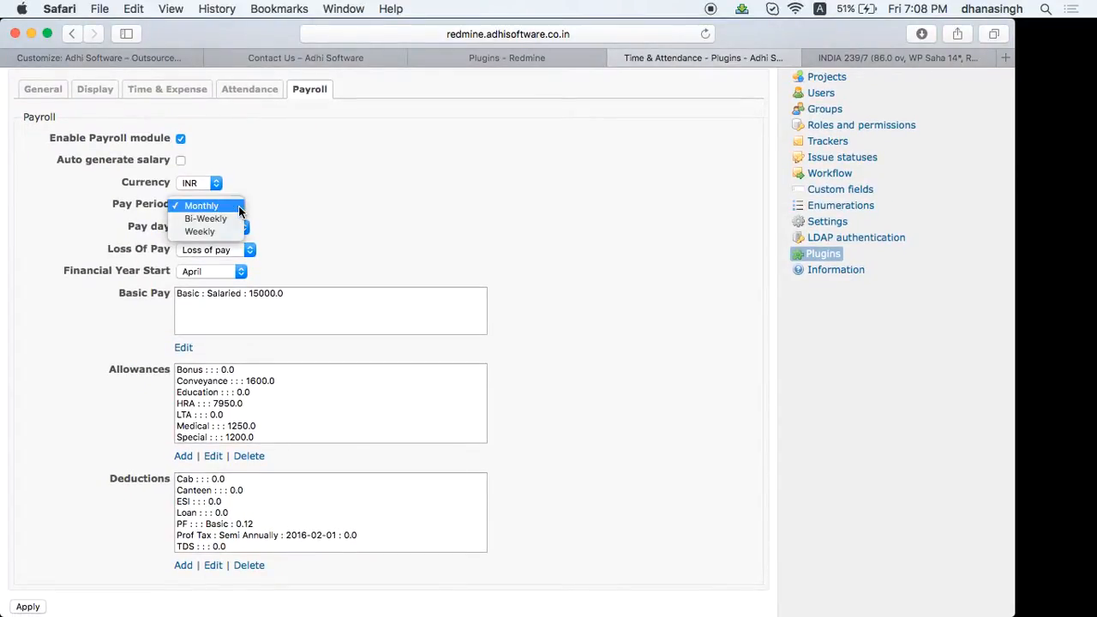
left_click(296, 197)
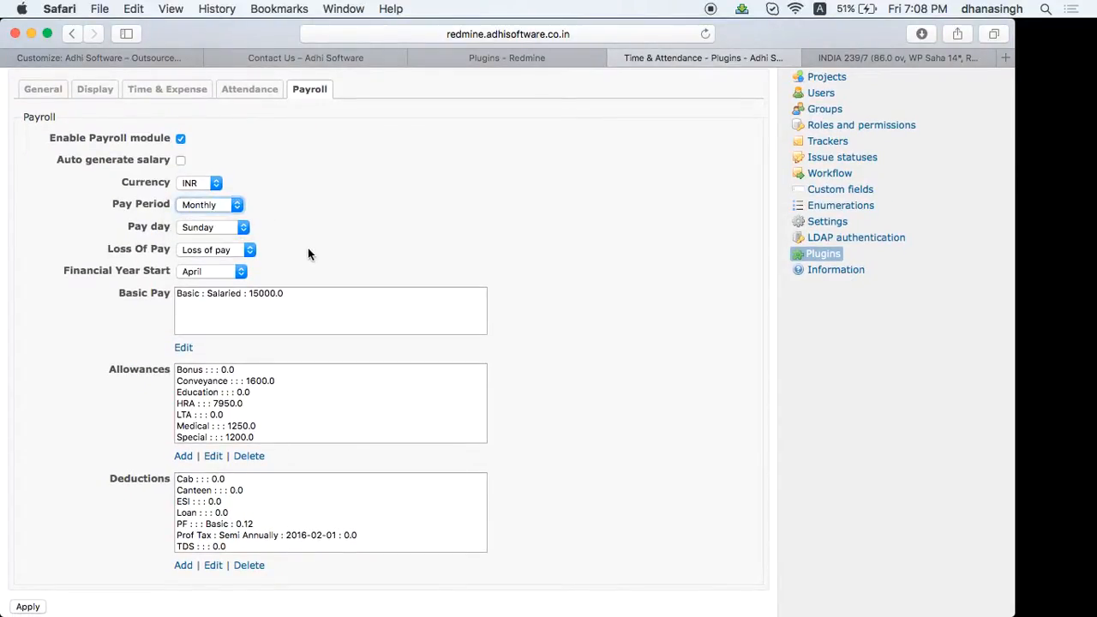
left_click(238, 207)
left_click(290, 187)
scroll(309, 231, "down", 2)
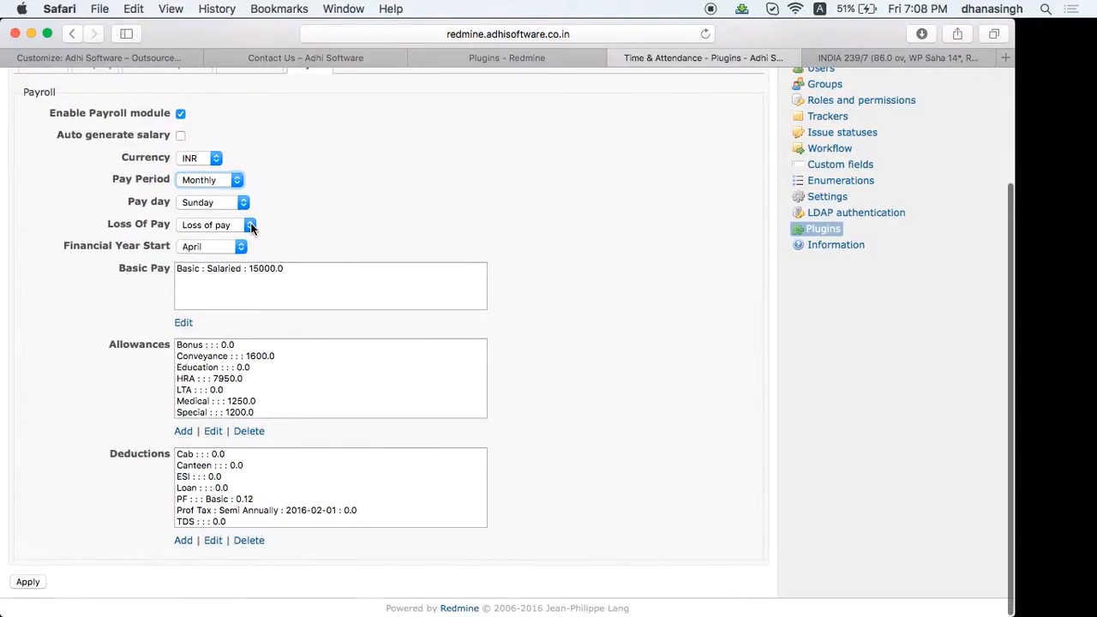
Examine the leave types that can be assigned to Loss Of Pay
left_click(251, 227)
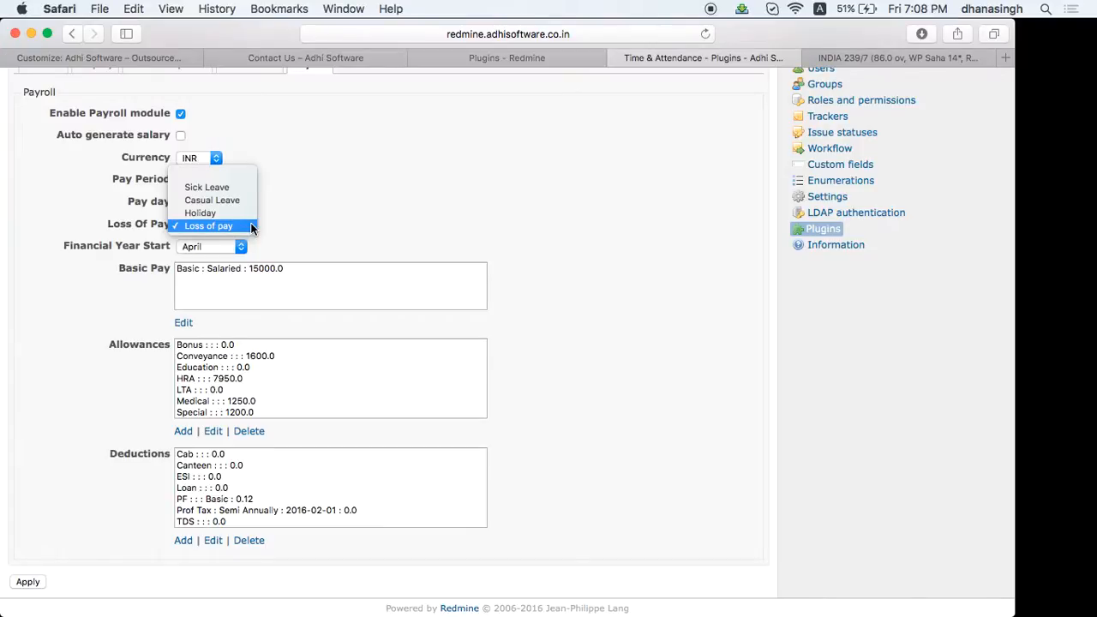
left_click(291, 212)
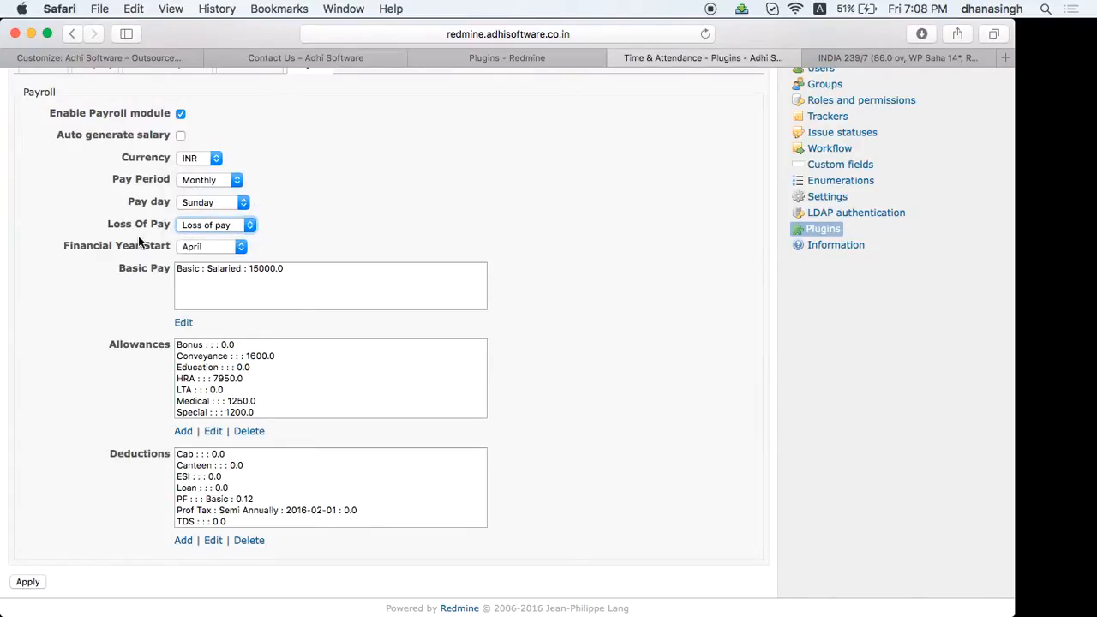
left_click(250, 226)
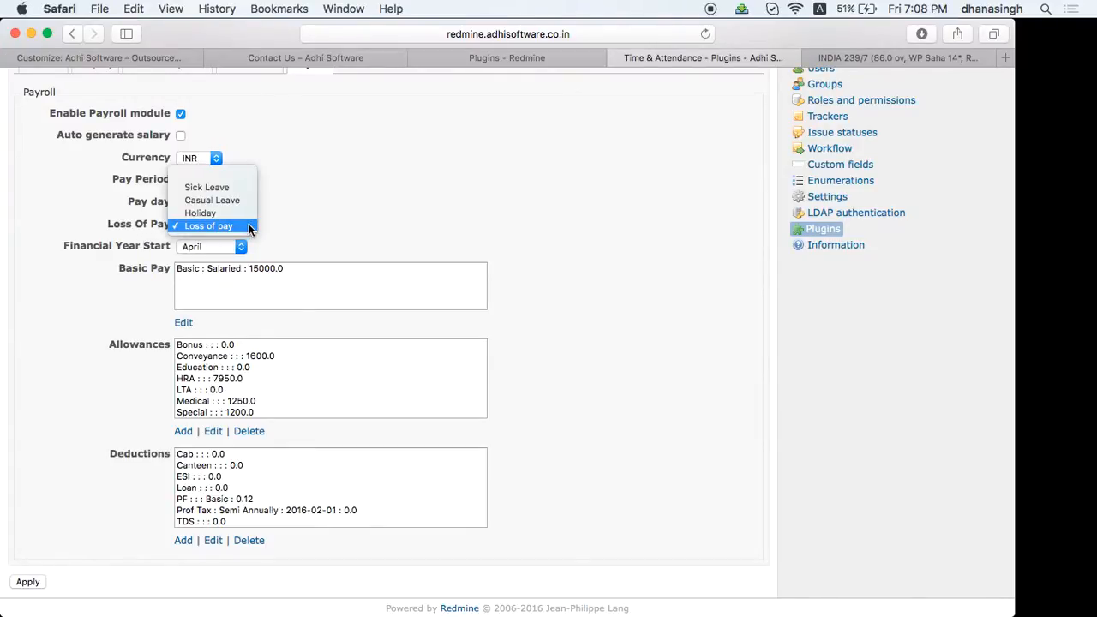
left_click(288, 203)
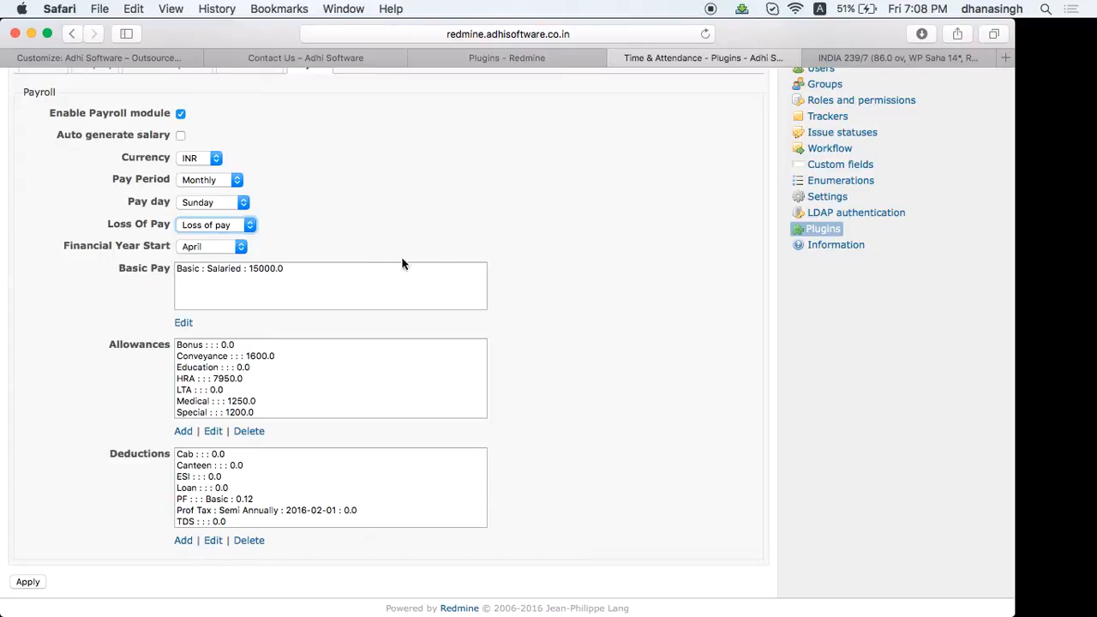
Open the Basic pay component for editing, review its salary type choices and factor, and close it without saving
scroll(506, 326, "down", 1)
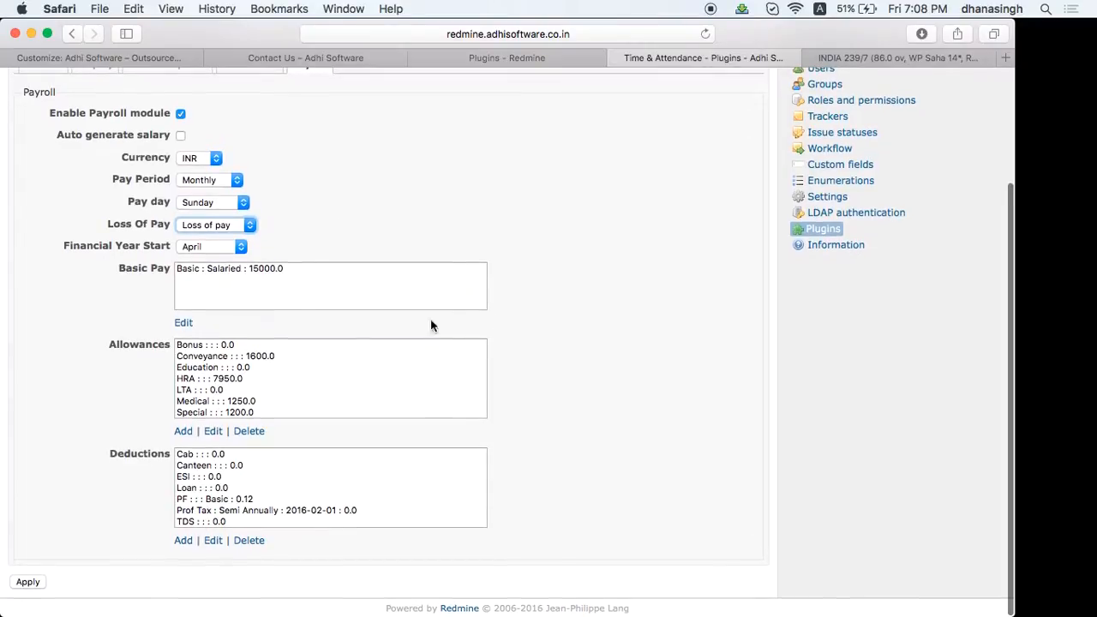
left_click(191, 268)
left_click(185, 325)
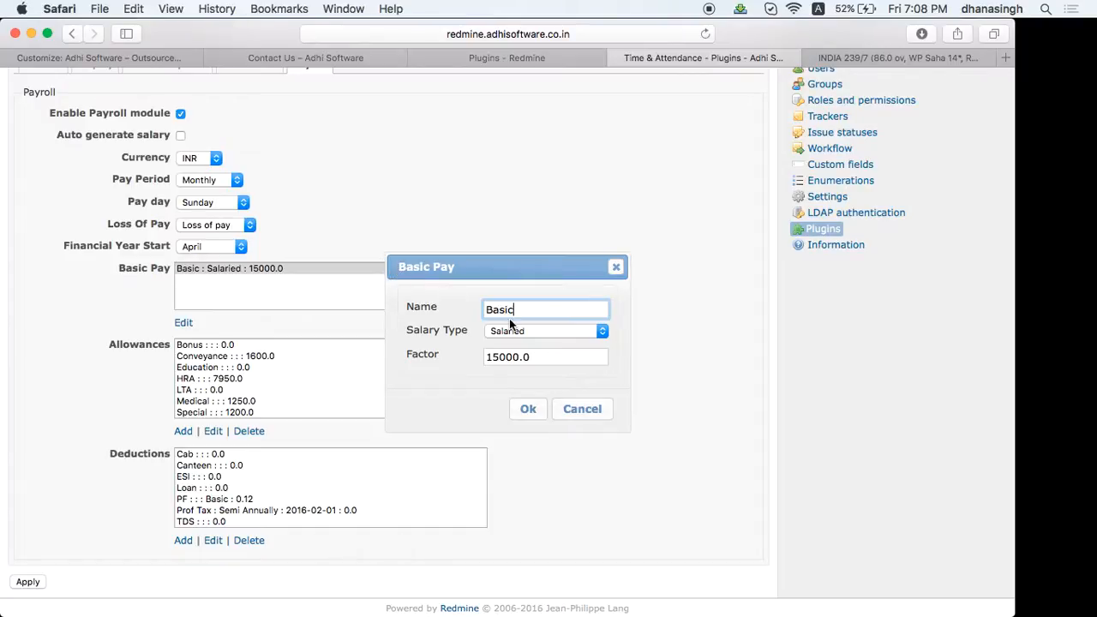
left_click(558, 332)
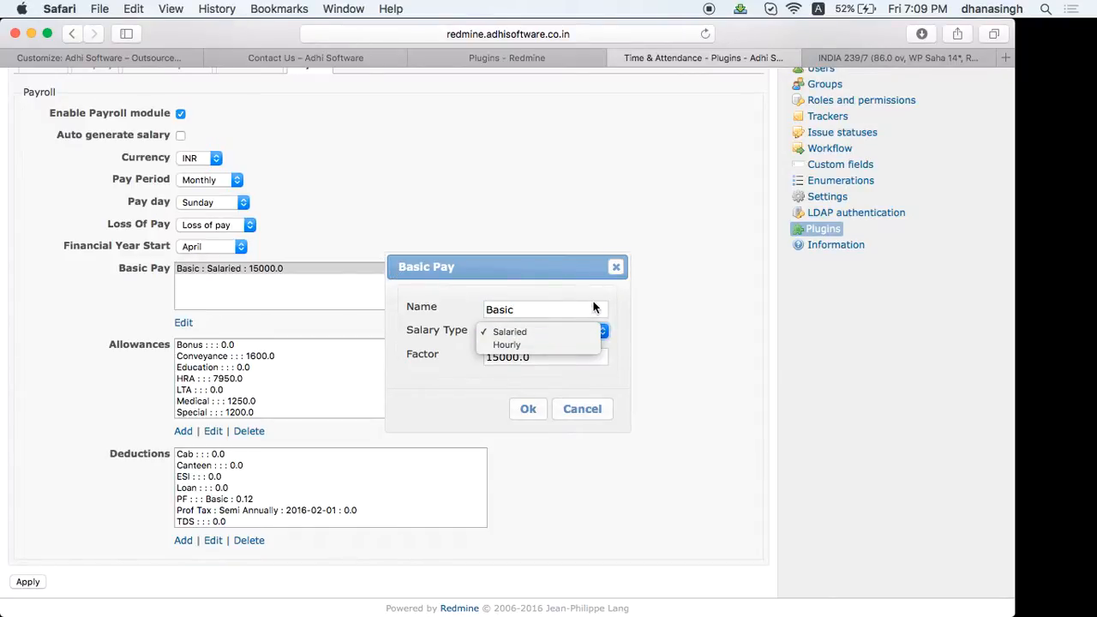
left_click(515, 332)
left_click(556, 360)
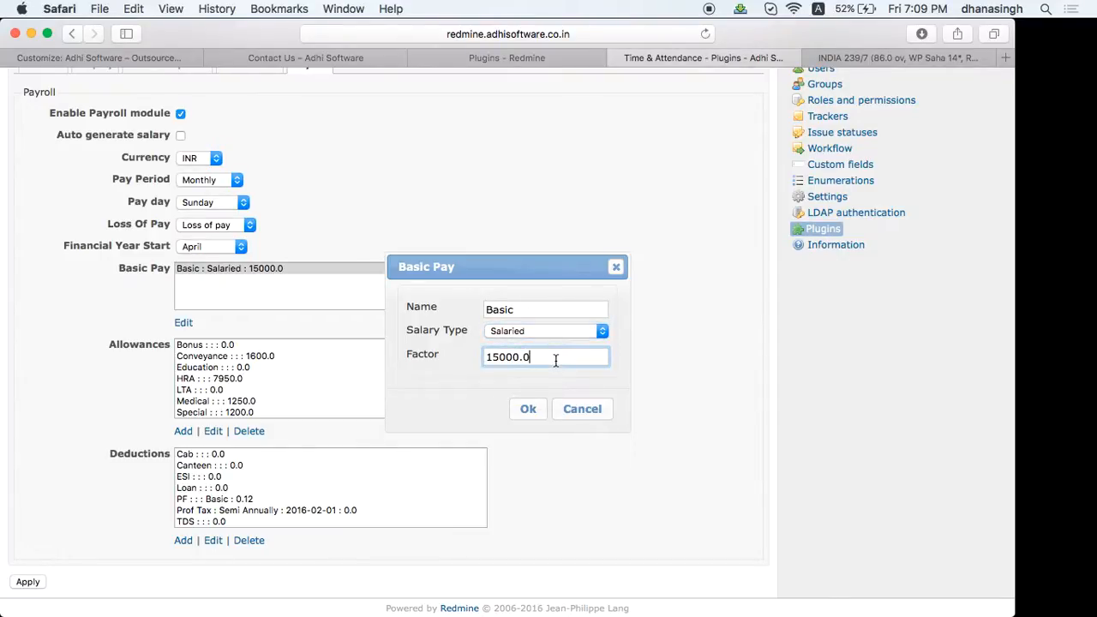
left_click(583, 409)
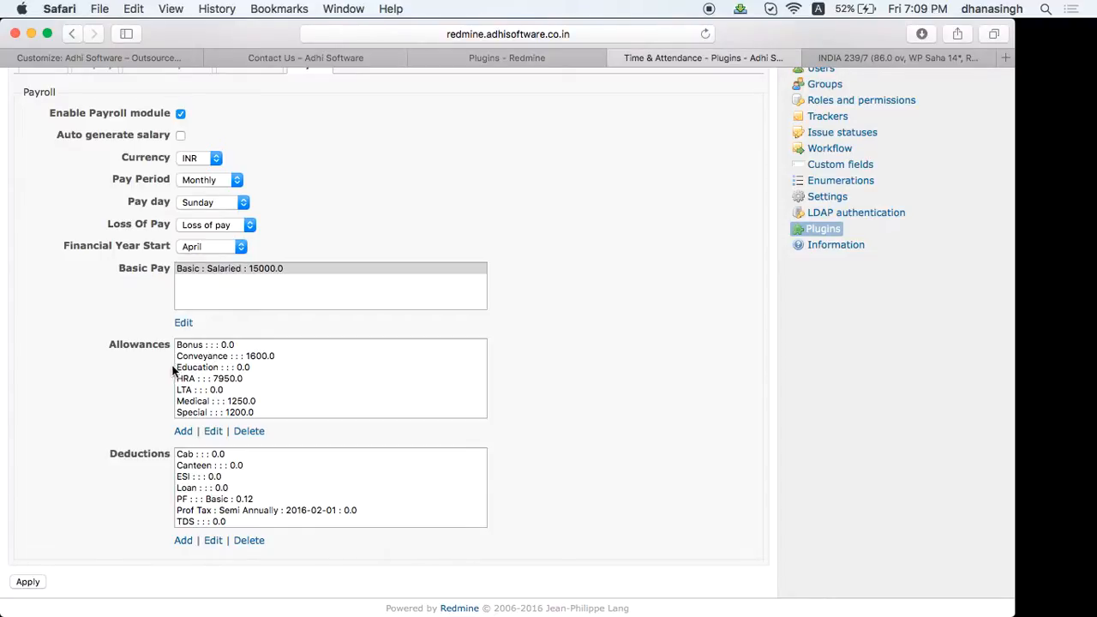
Open the Conveyance allowance for editing and examine its name and the available frequency choices
left_click(198, 360)
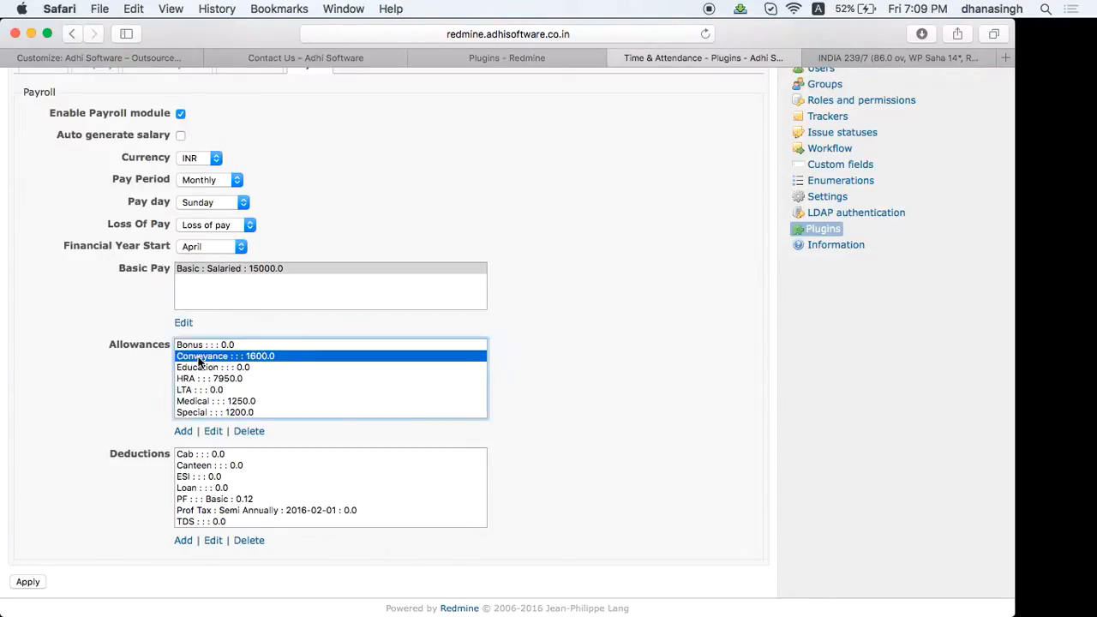
left_click(211, 433)
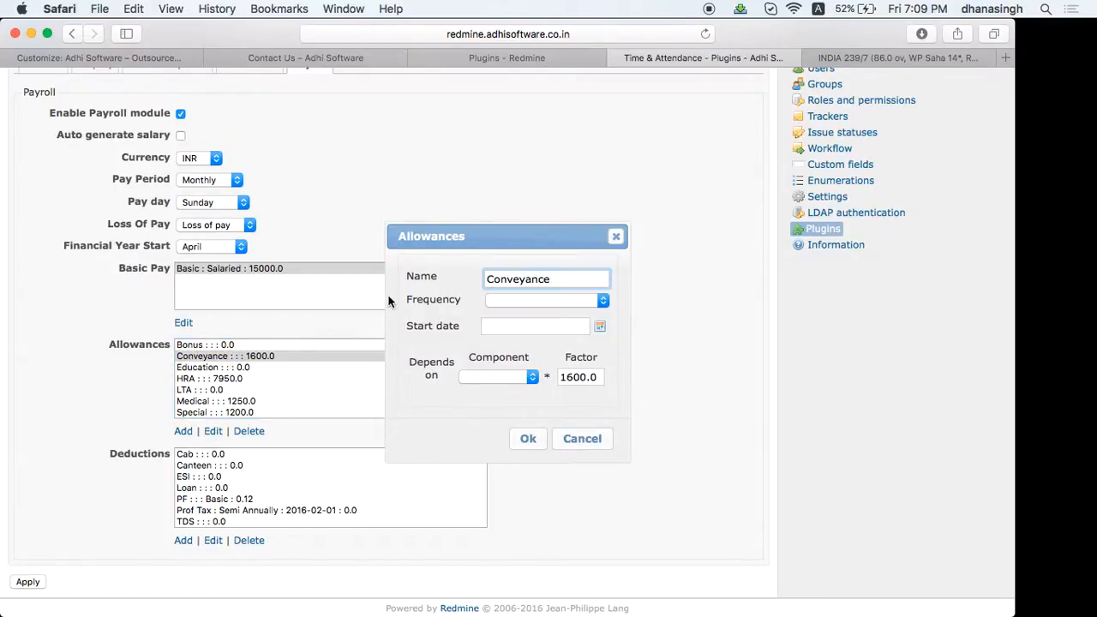
double_click(513, 276)
left_click(575, 276)
left_click(573, 308)
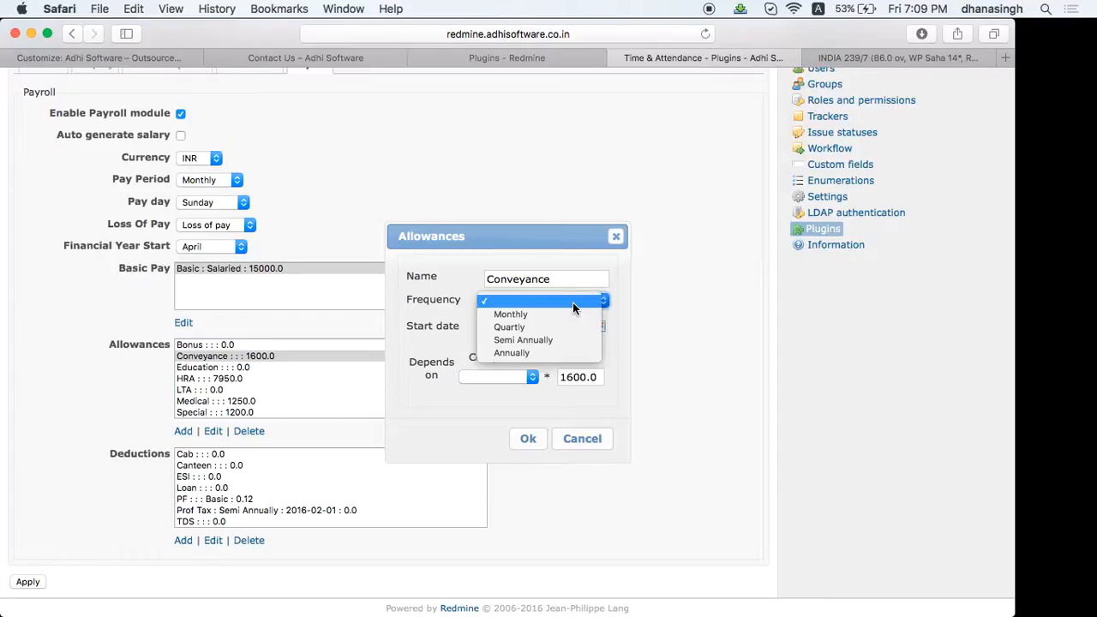
left_click(616, 270)
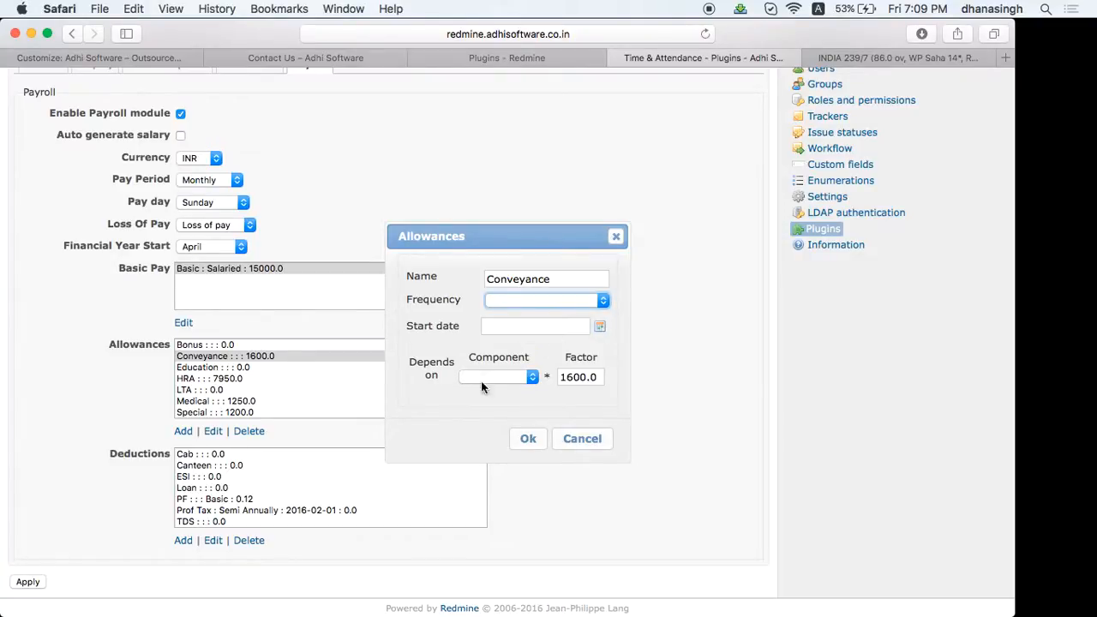
Try Basic as the component the Conveyance allowance depends on, clear it again, and close the allowance without saving
double_click(579, 377)
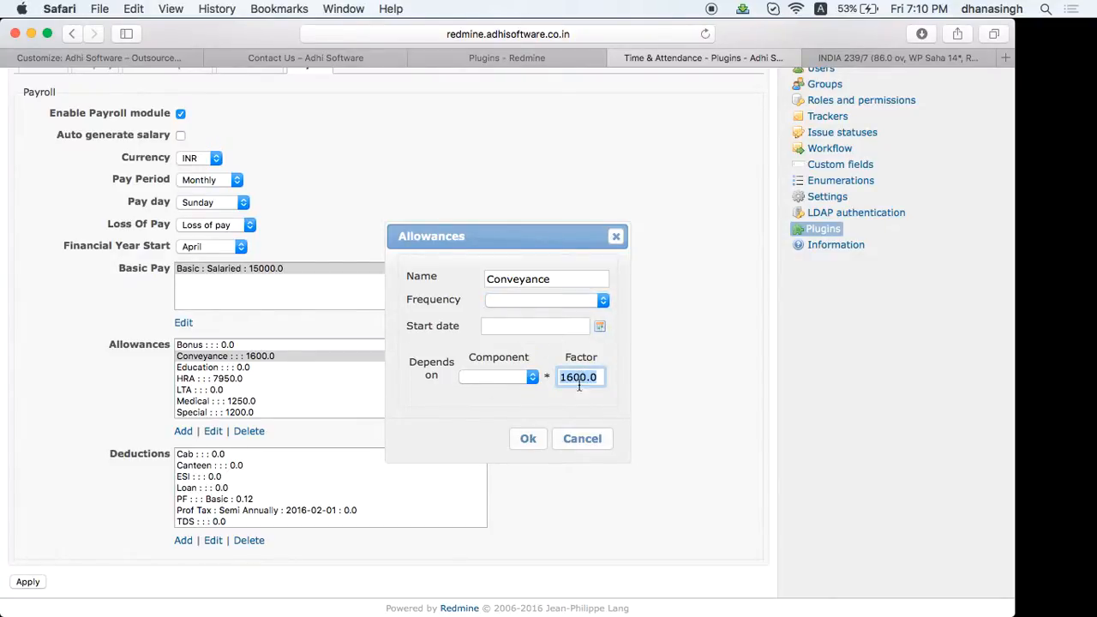
left_click(532, 382)
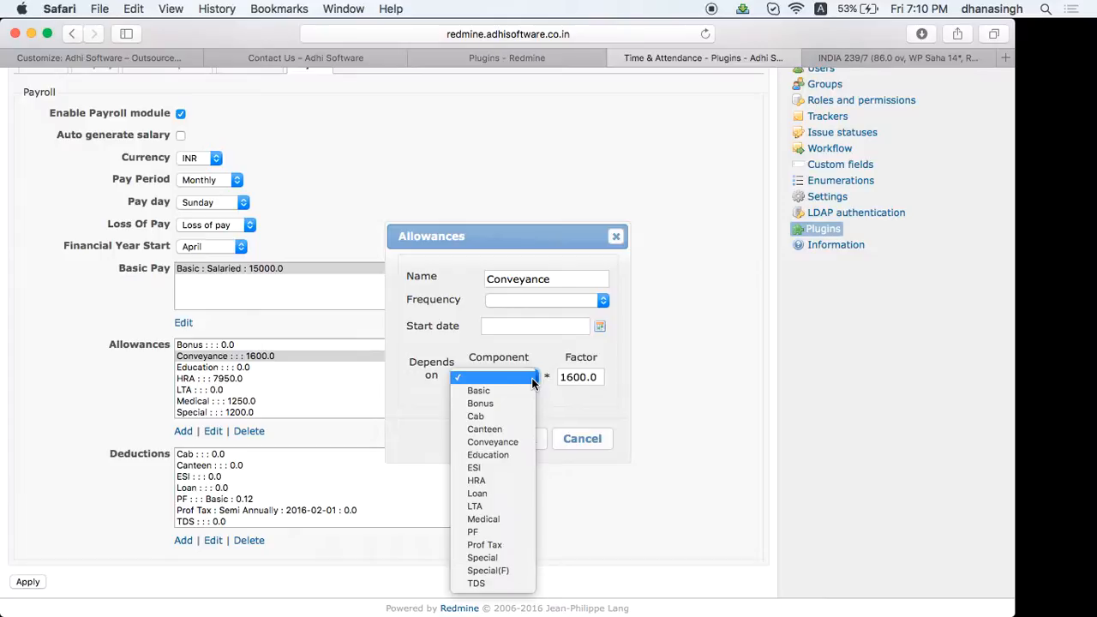
left_click(575, 388)
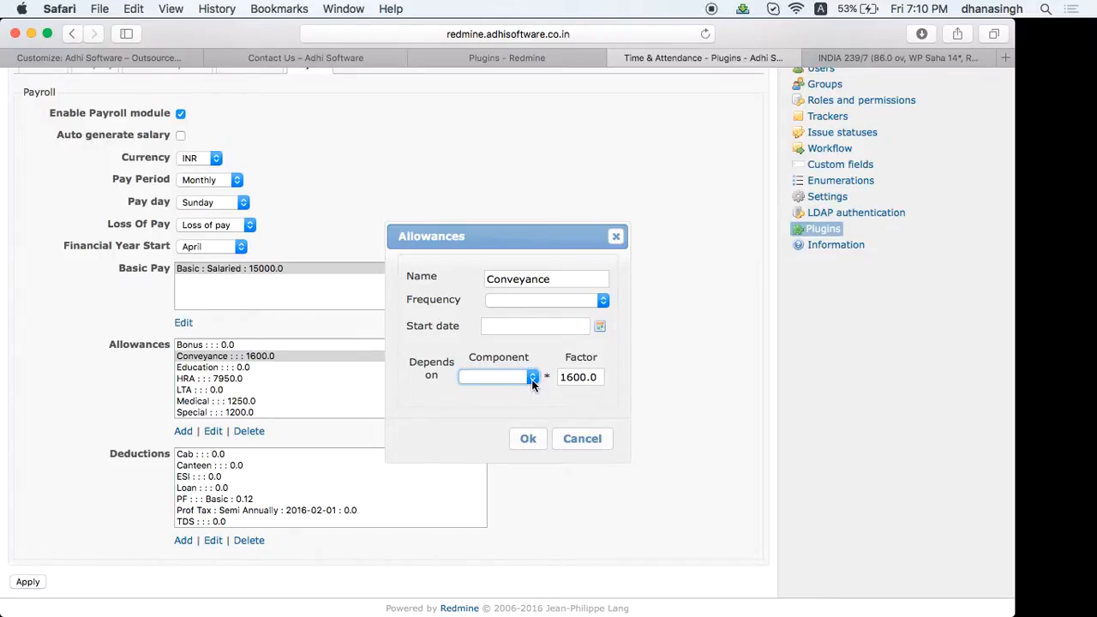
left_click(532, 384)
left_click(520, 389)
left_click(528, 378)
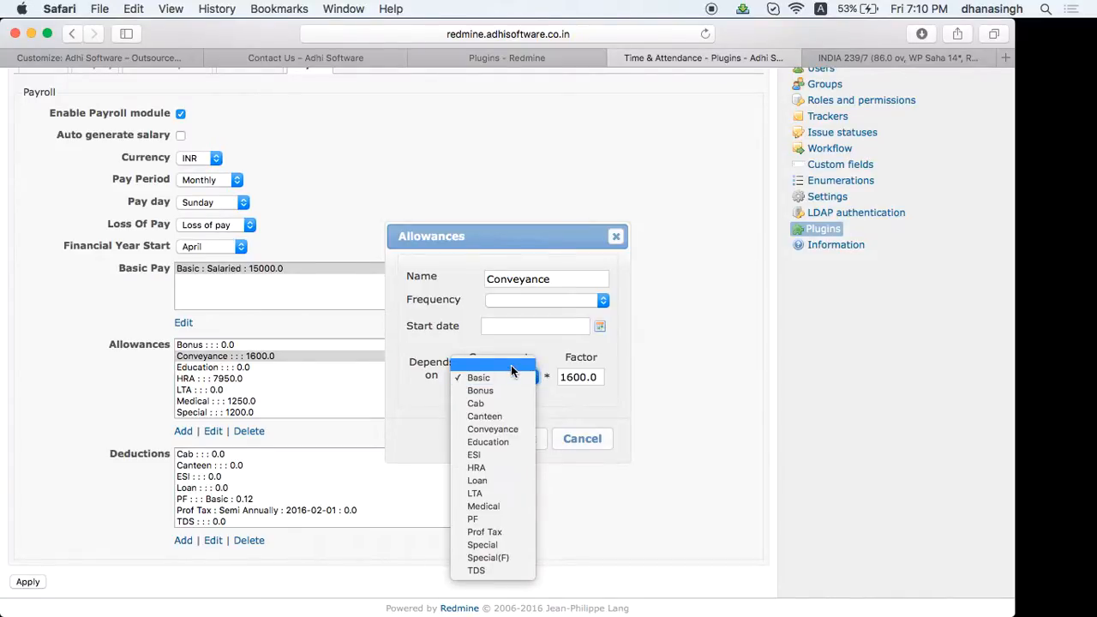
left_click(511, 365)
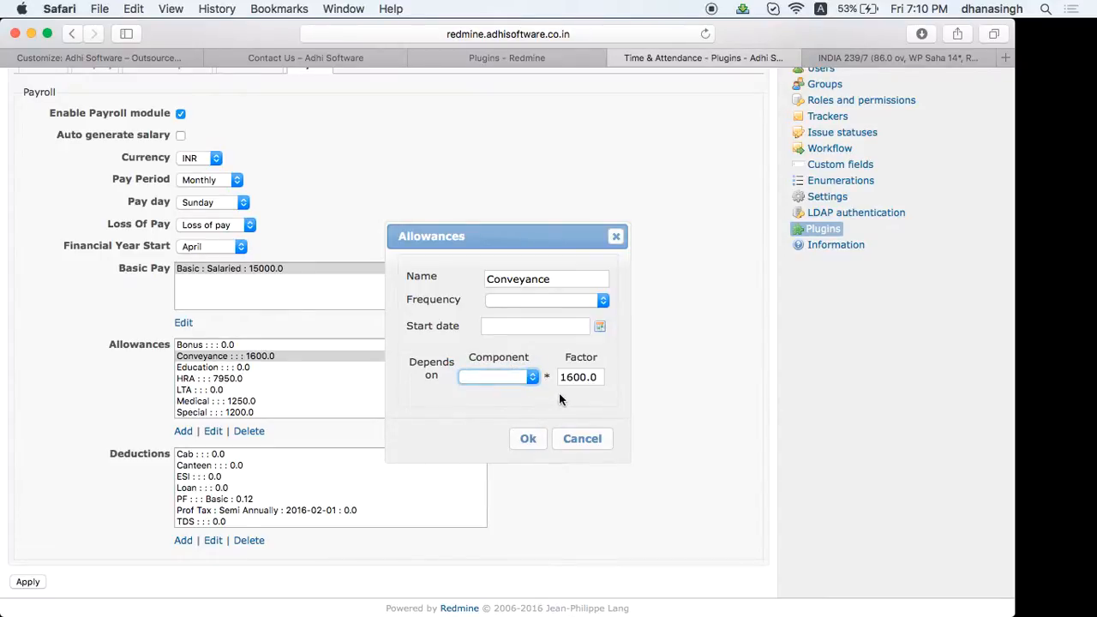
left_click(580, 440)
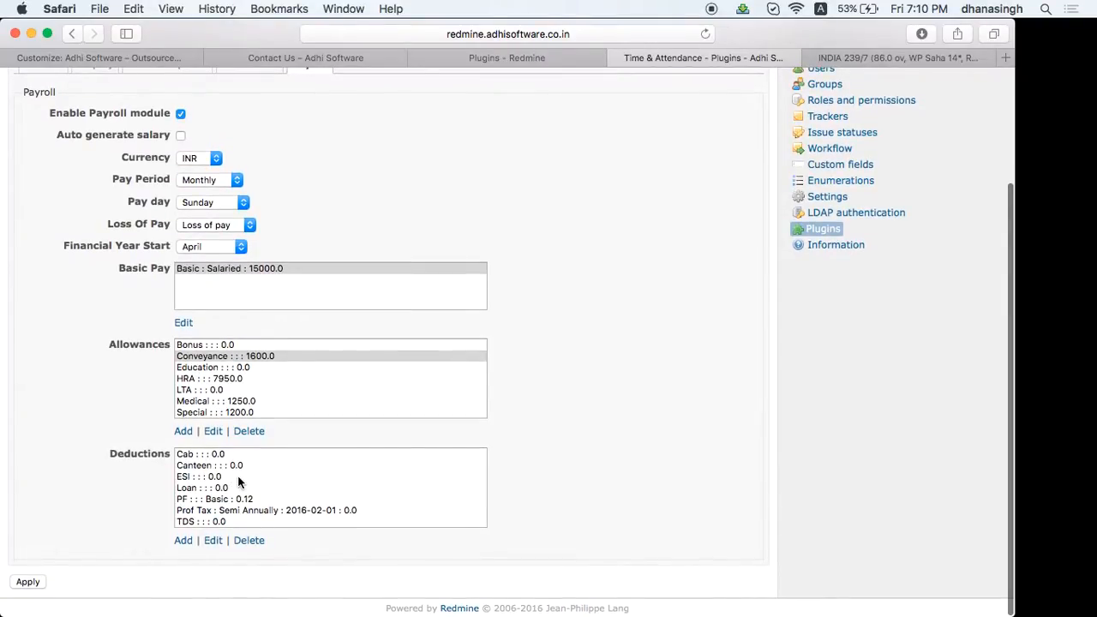
Open the PF deduction for editing, review its component choices and factor, and close it without saving
left_click(187, 502)
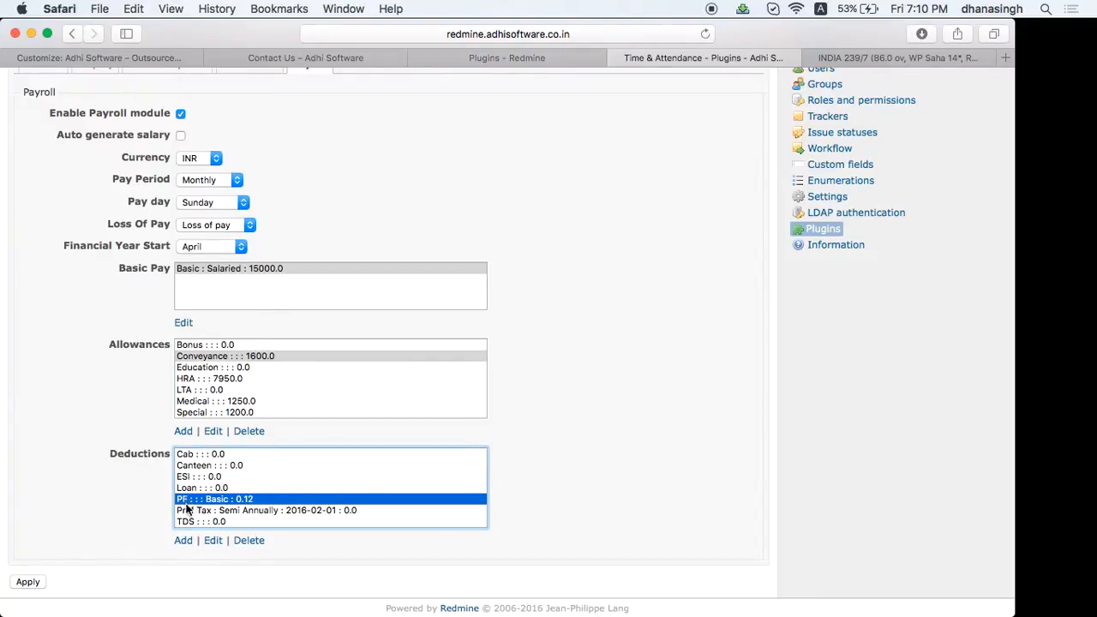
left_click(214, 541)
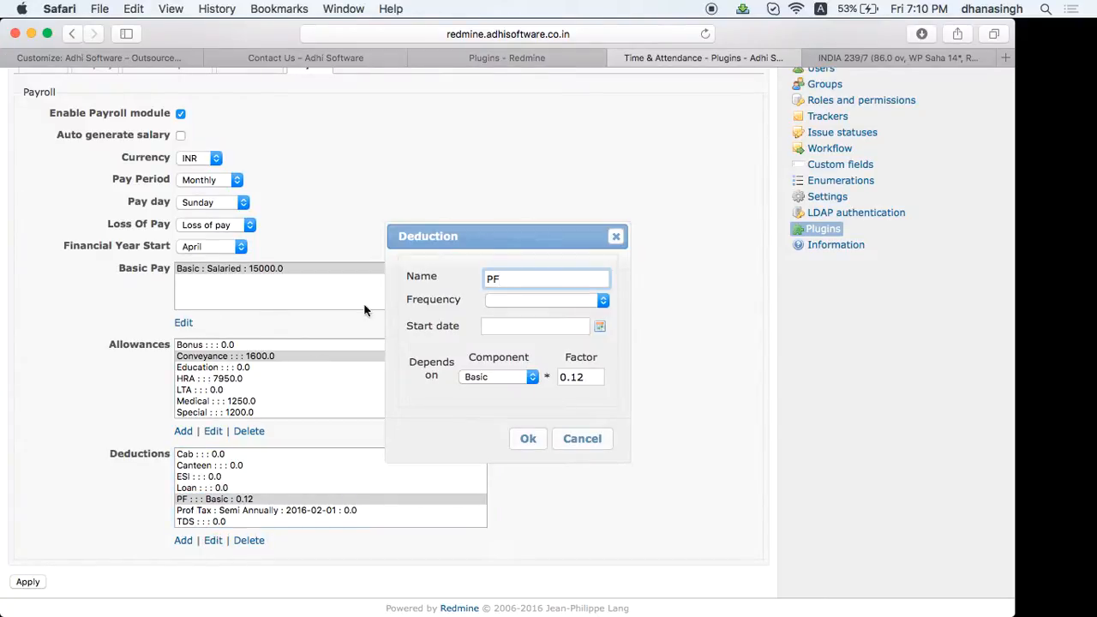
left_click(522, 277)
left_click(532, 378)
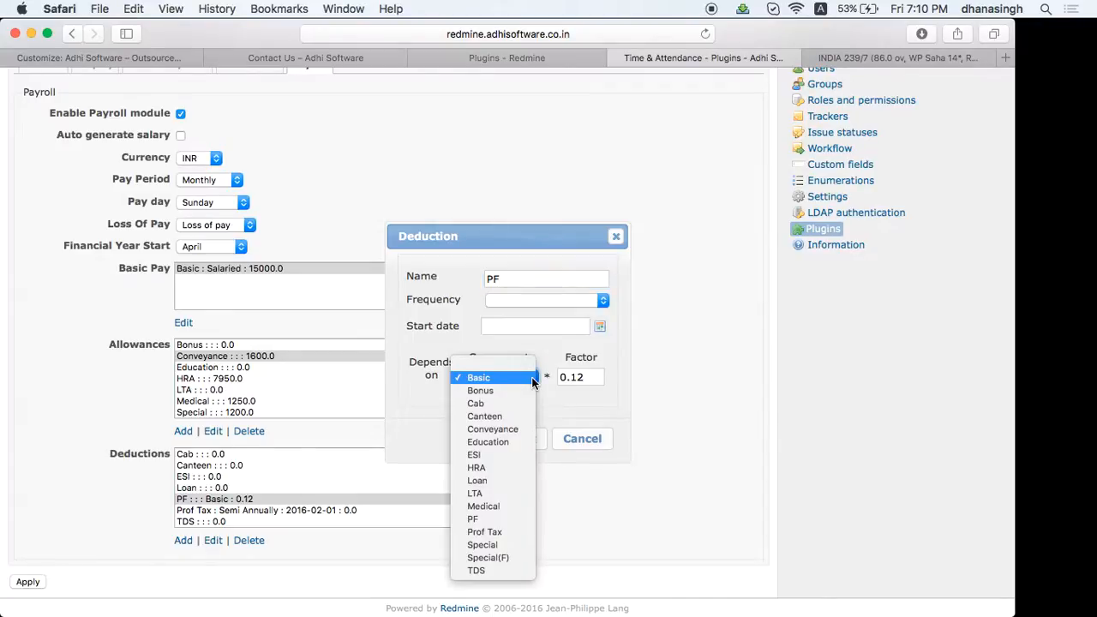
left_click(648, 375)
left_click(592, 377)
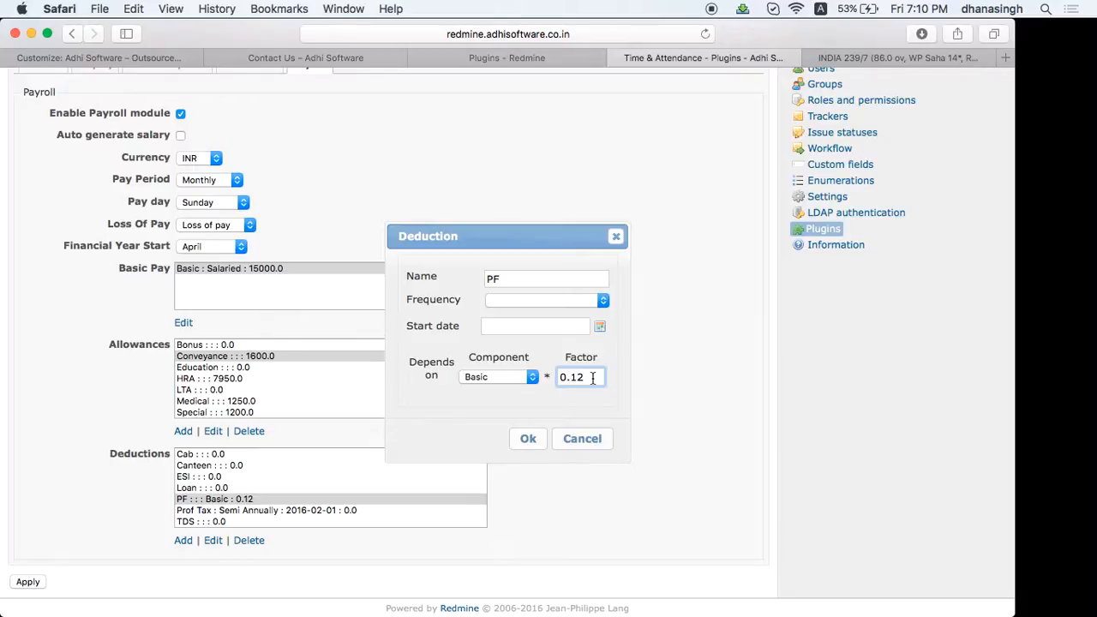
left_click(580, 440)
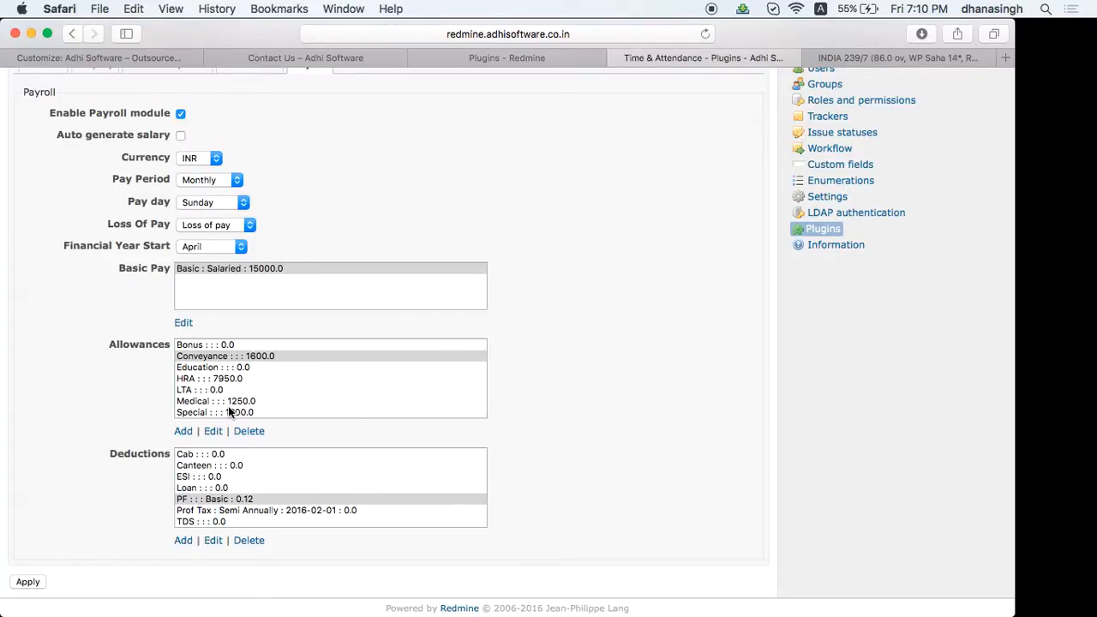
scroll(60, 369, "up", 4)
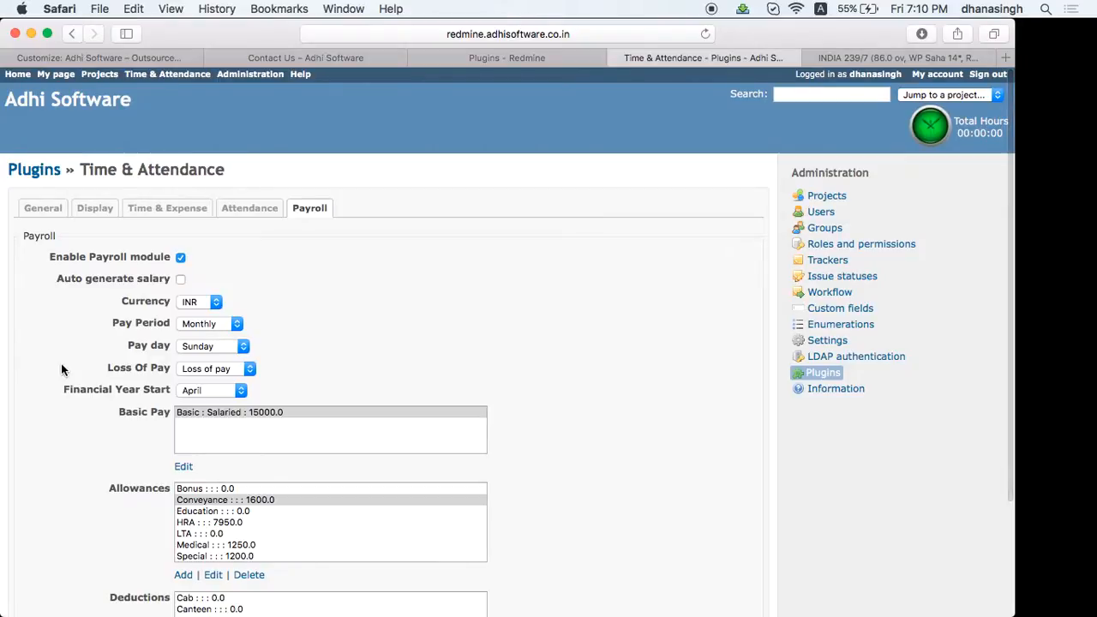
scroll(60, 369, "down", 2)
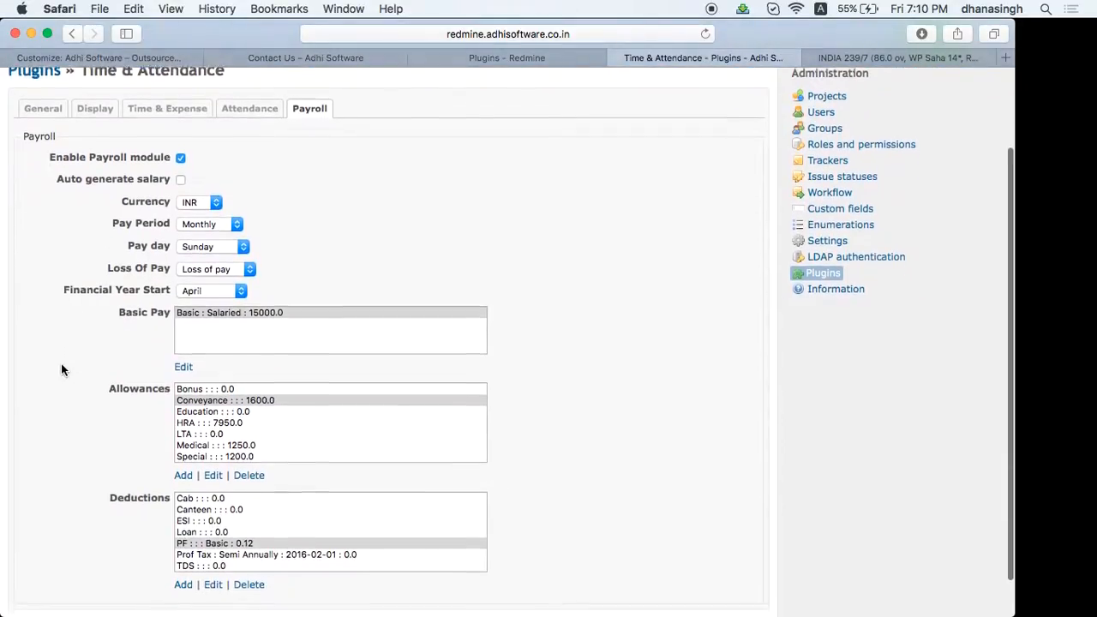
Open the payroll user settings in the Time & Attendance module and look through the list of users
scroll(60, 369, "up", 2)
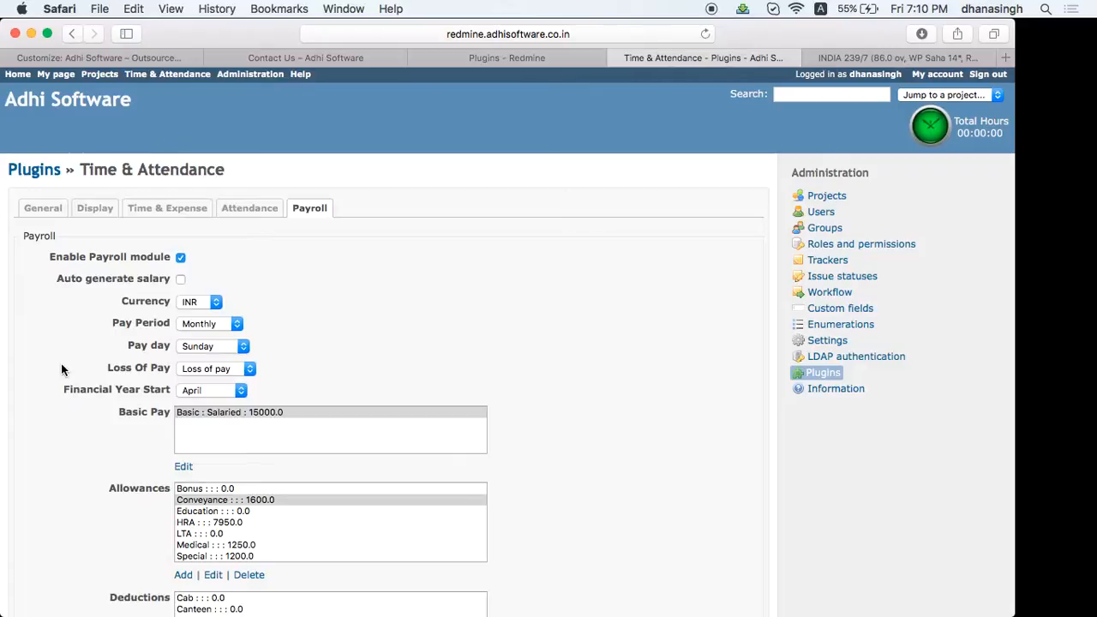
left_click(158, 75)
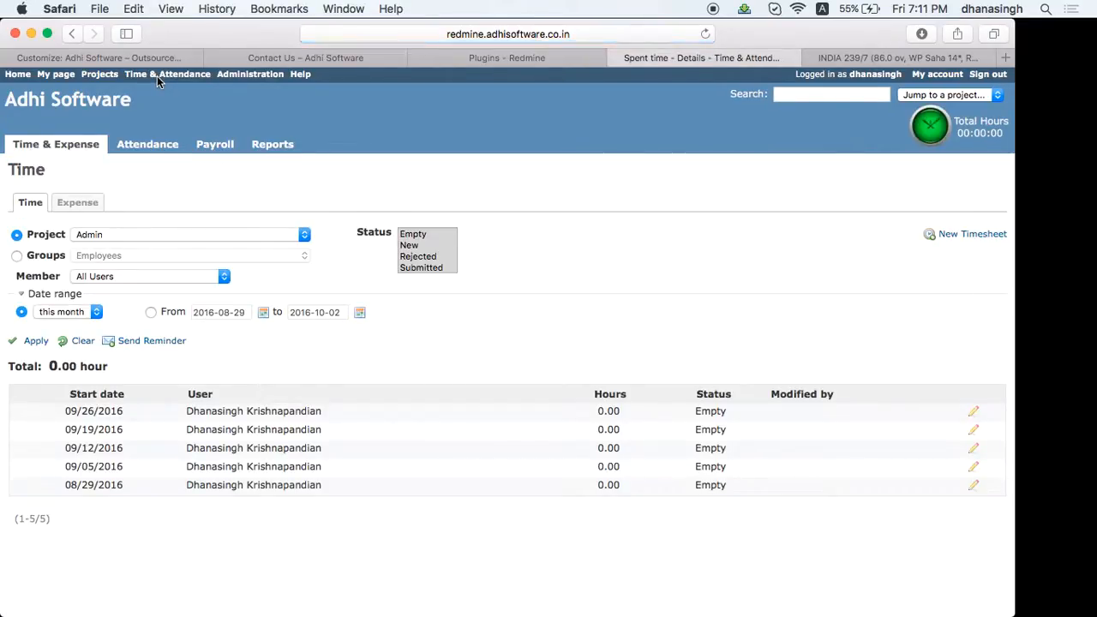
left_click(214, 151)
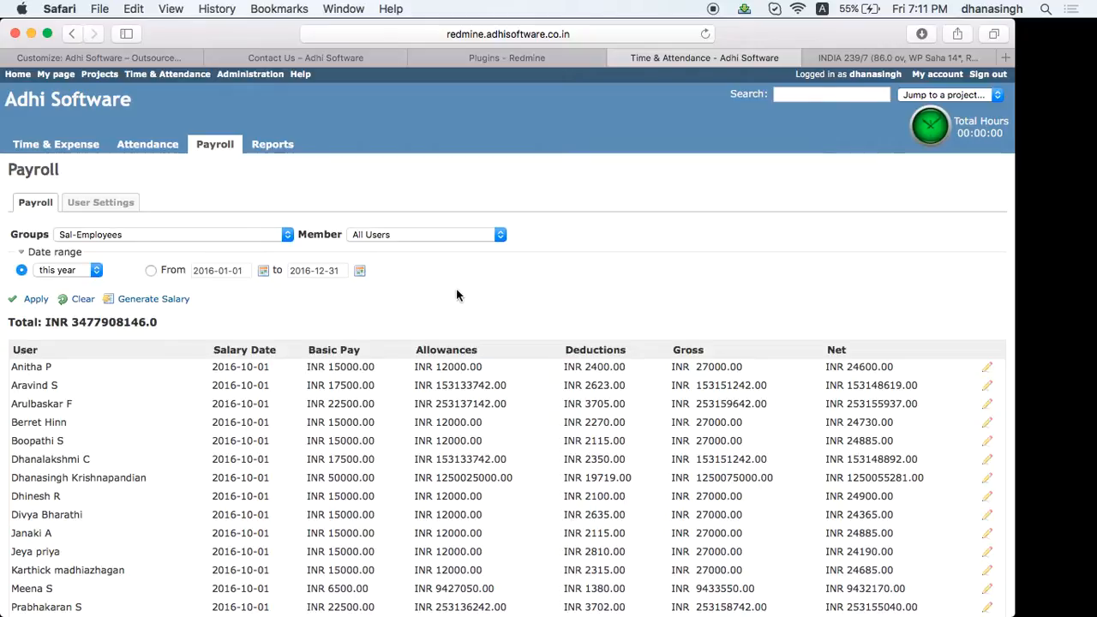
left_click(96, 210)
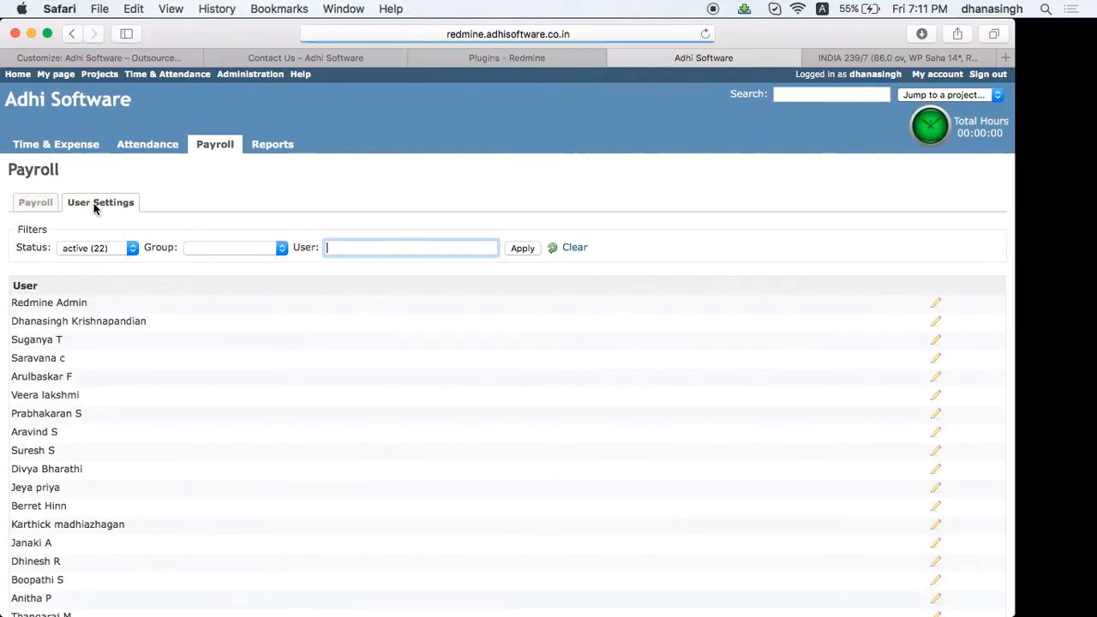
scroll(258, 381, "down", 3)
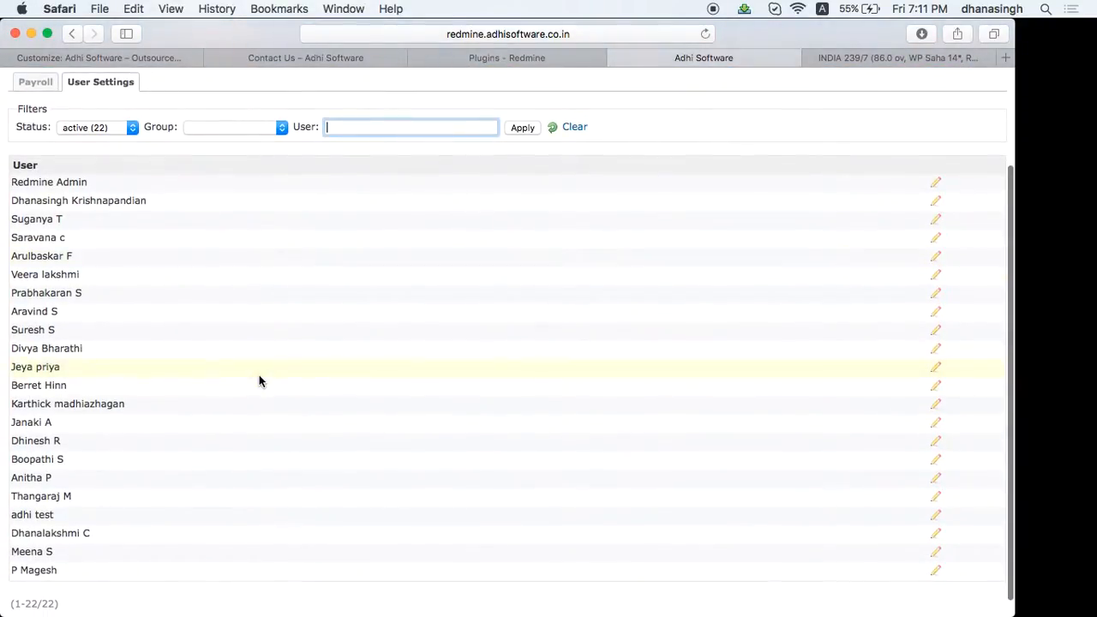
scroll(260, 382, "down", 1)
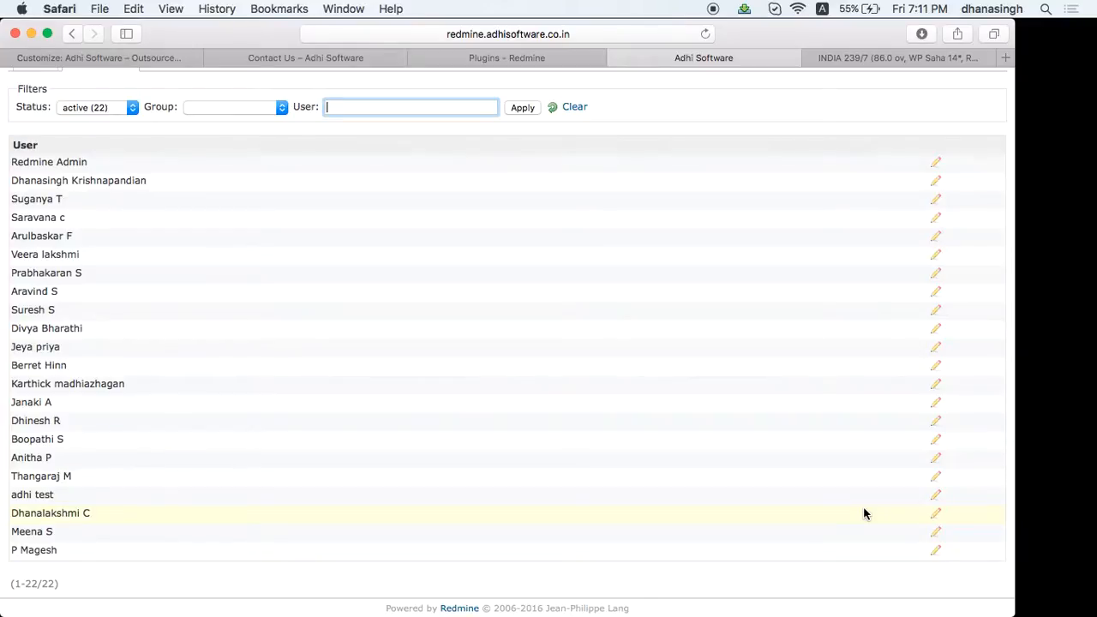
Open the salary settings of the second-to-last listed user and review the overridden components, dependent fields and factors
left_click(936, 532)
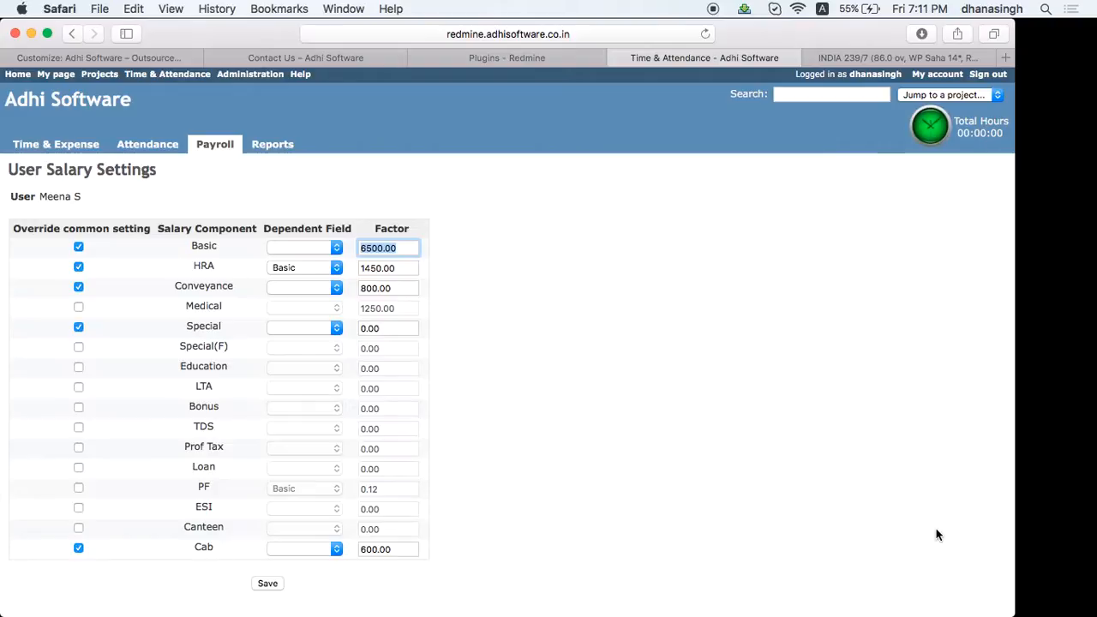
left_click(78, 327)
left_click(404, 247)
left_click(412, 266)
left_click(405, 287)
scroll(475, 340, "down", 1)
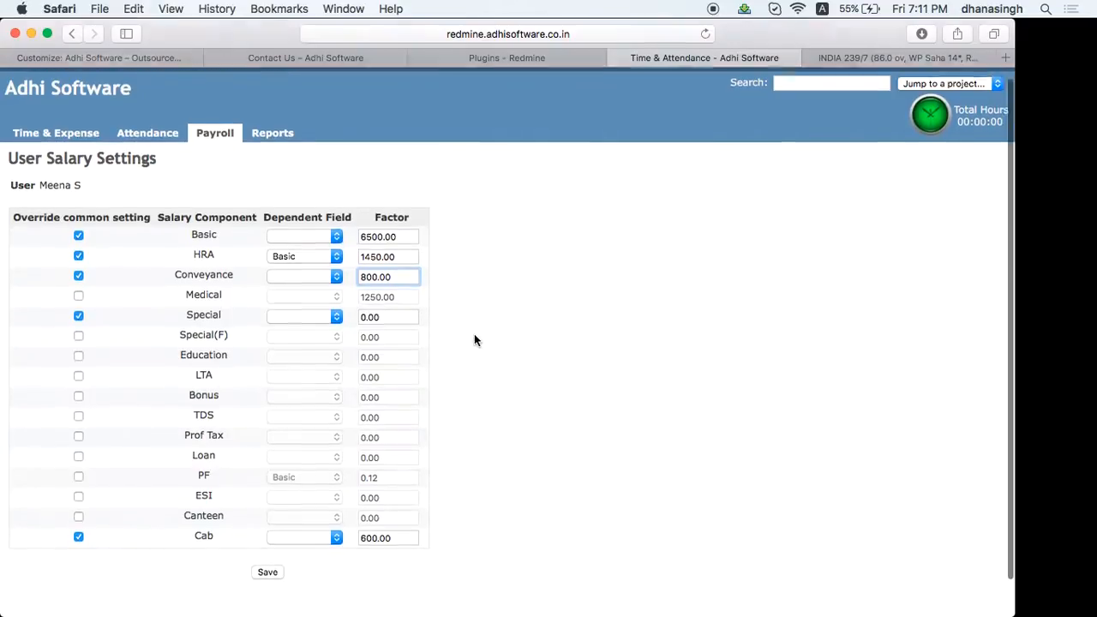
scroll(476, 340, "down", 2)
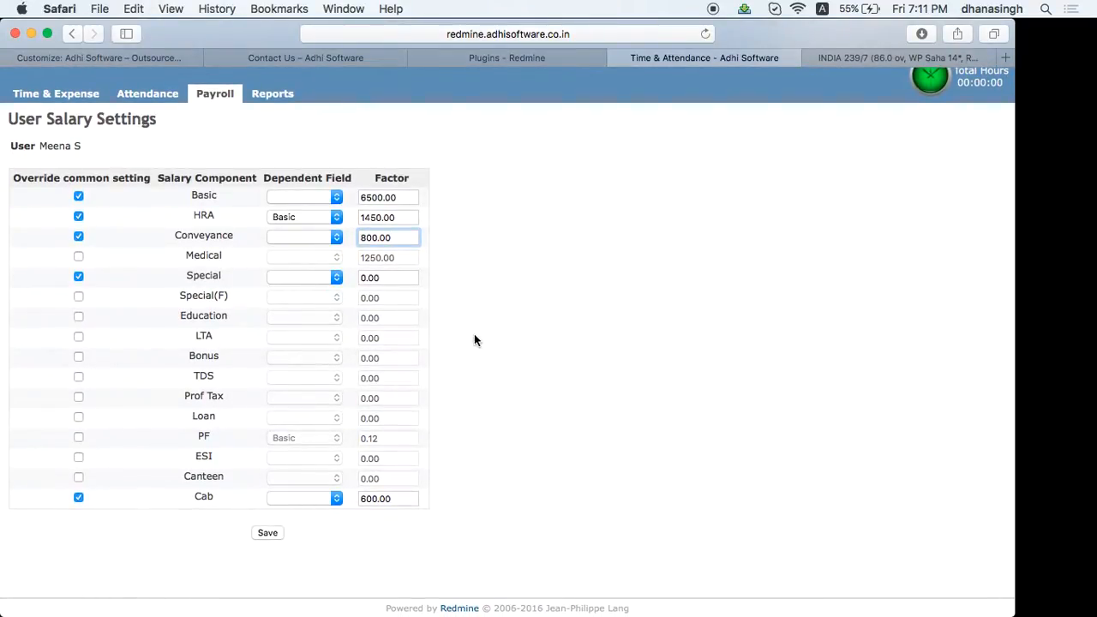
scroll(451, 350, "up", 2)
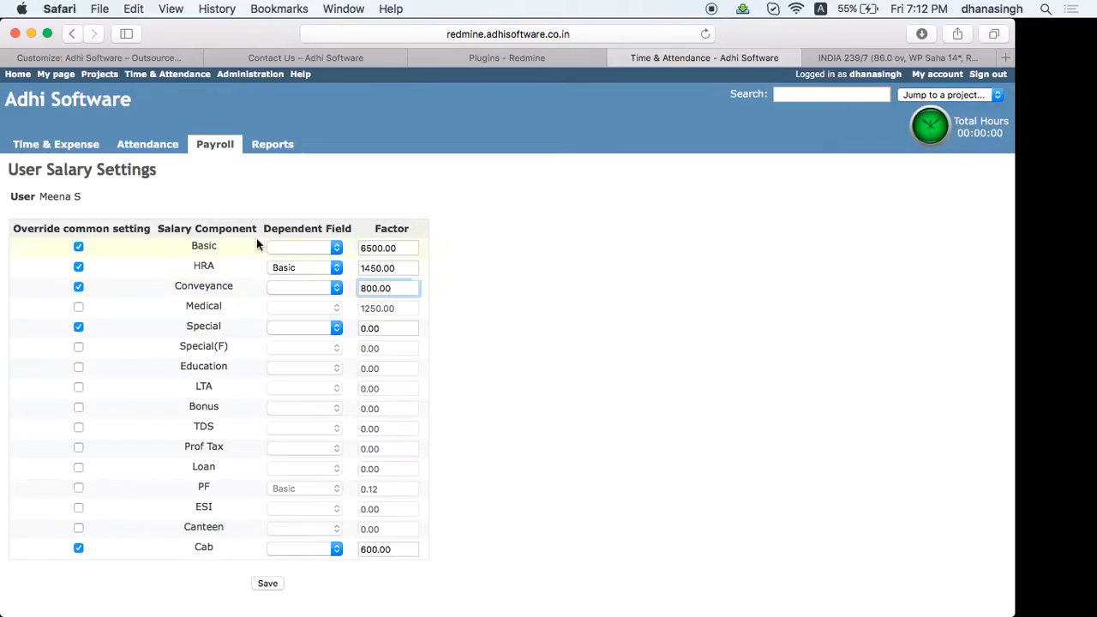
Return to the payroll list and filter the Sal-Employees salaries to this month
left_click(210, 147)
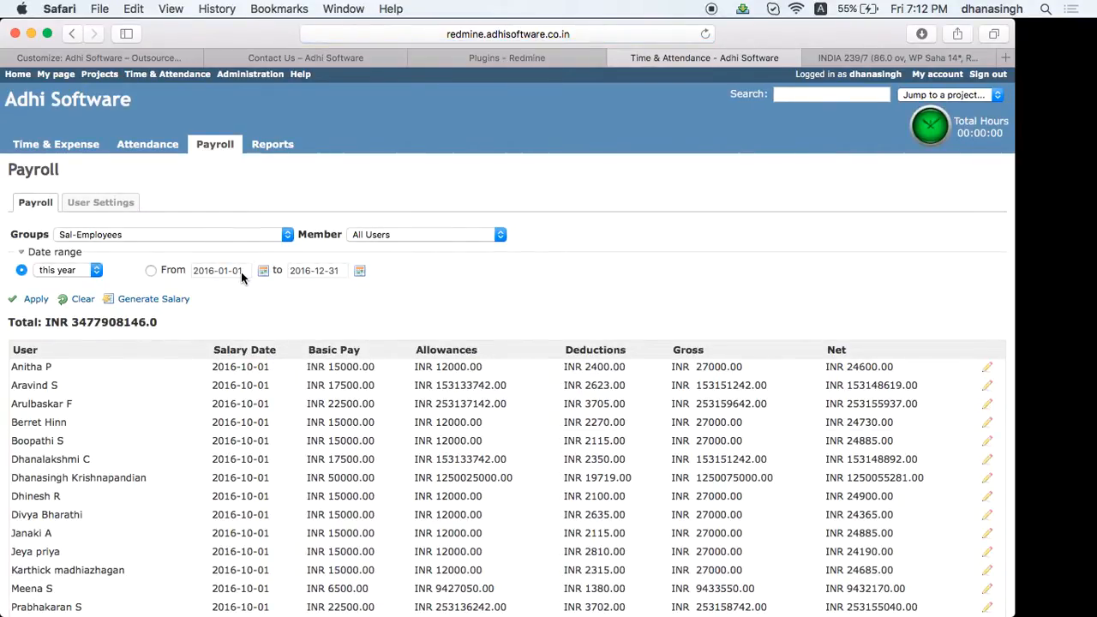
left_click(150, 271)
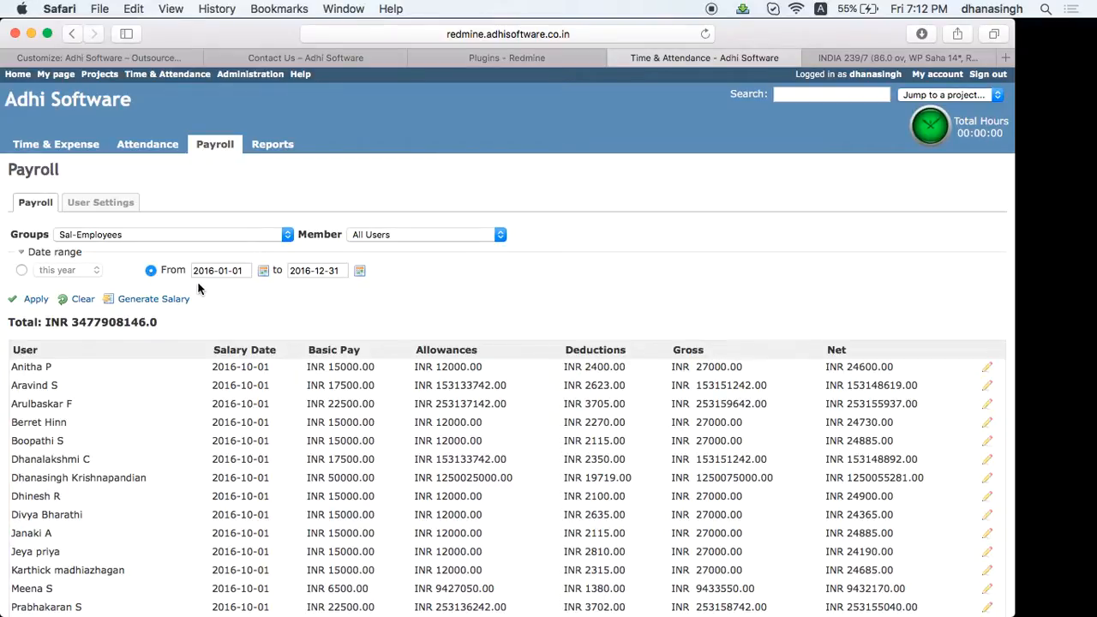
left_click(22, 271)
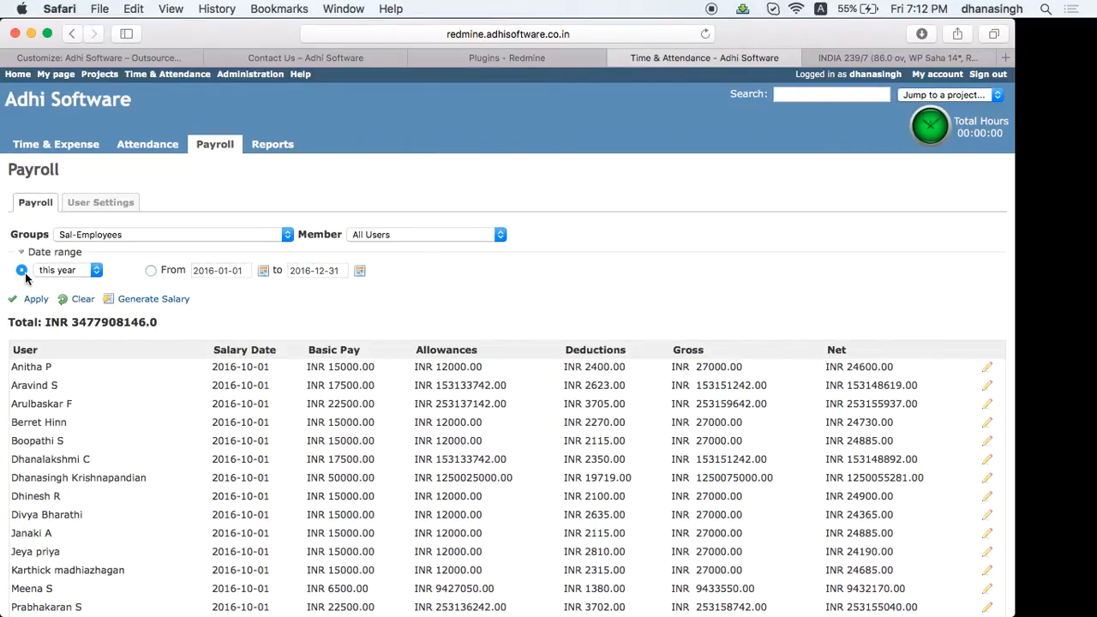
left_click(97, 271)
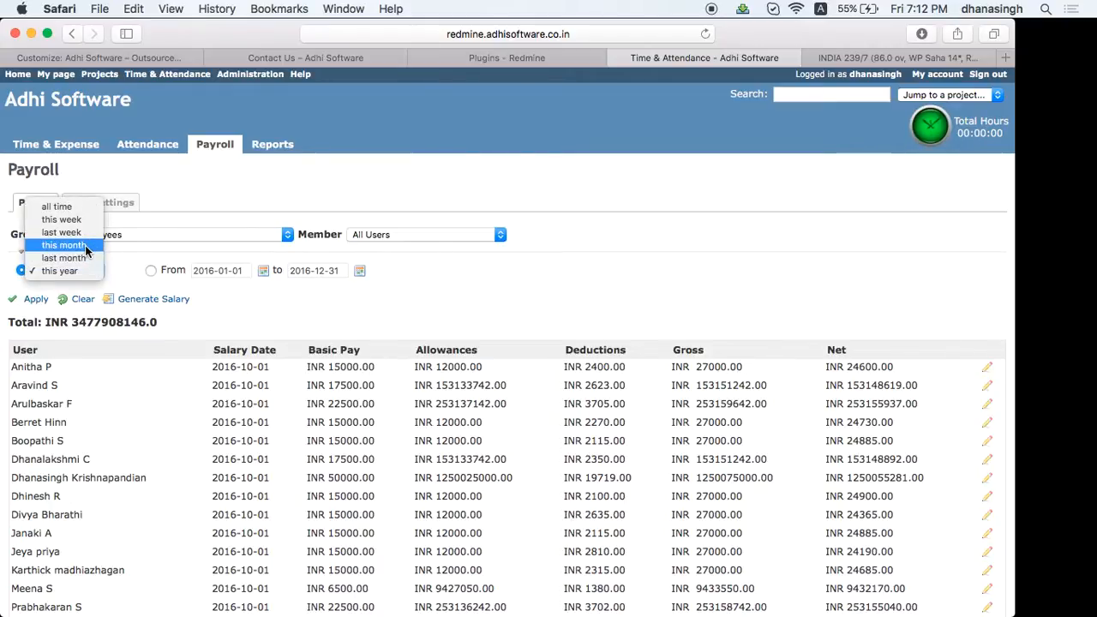
left_click(85, 245)
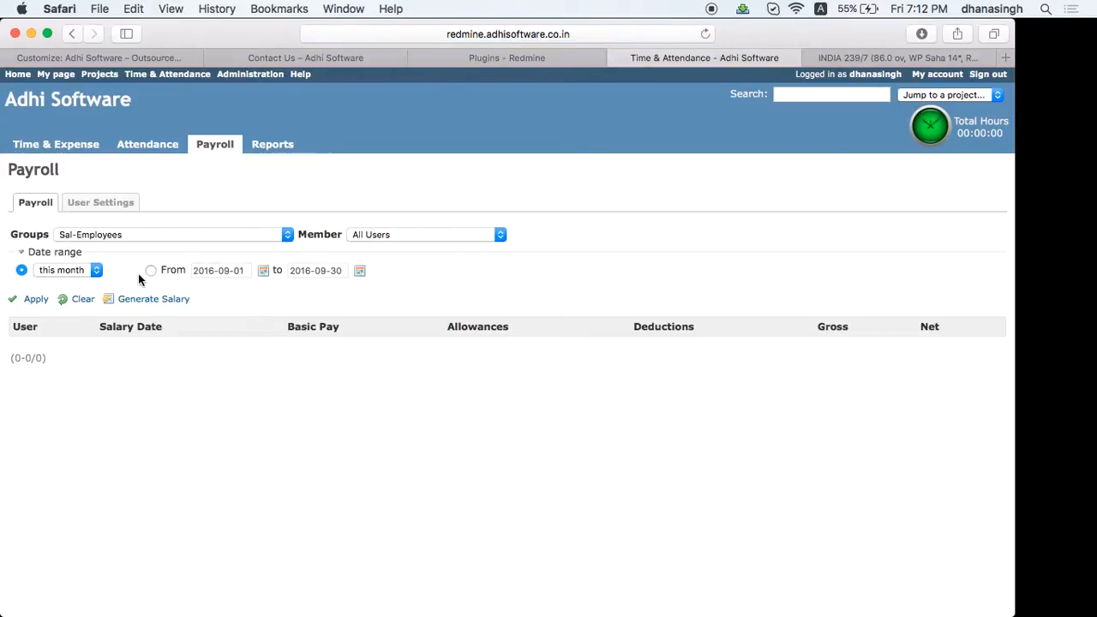
Switch to a custom date range, start generating the salary for Sal-Employees, and cancel at the confirmation
left_click(151, 270)
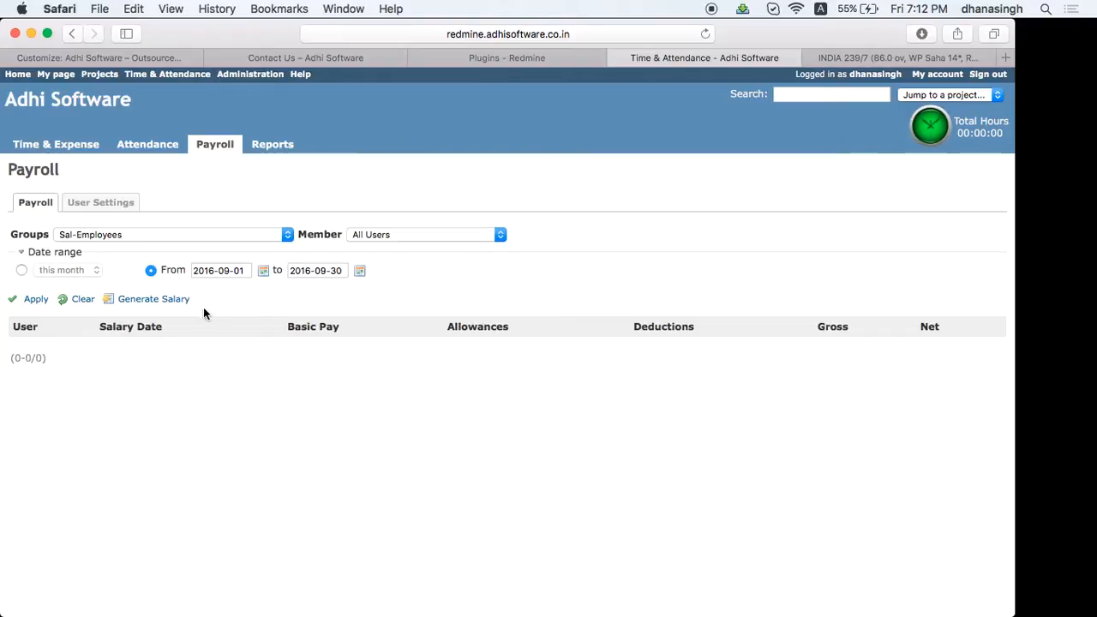
left_click(153, 299)
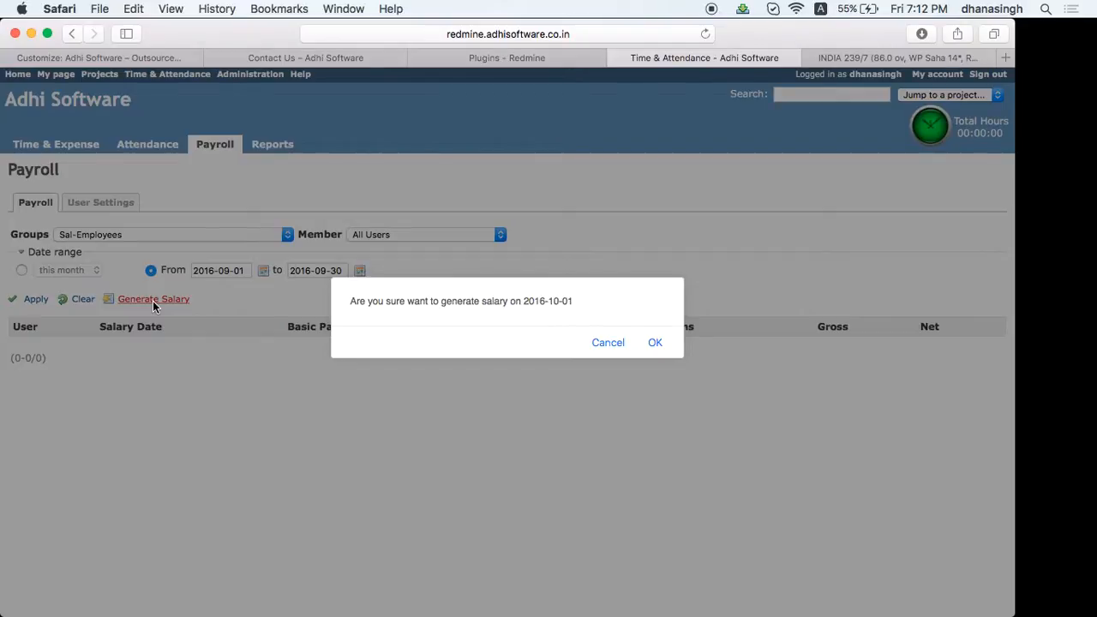
left_click(599, 343)
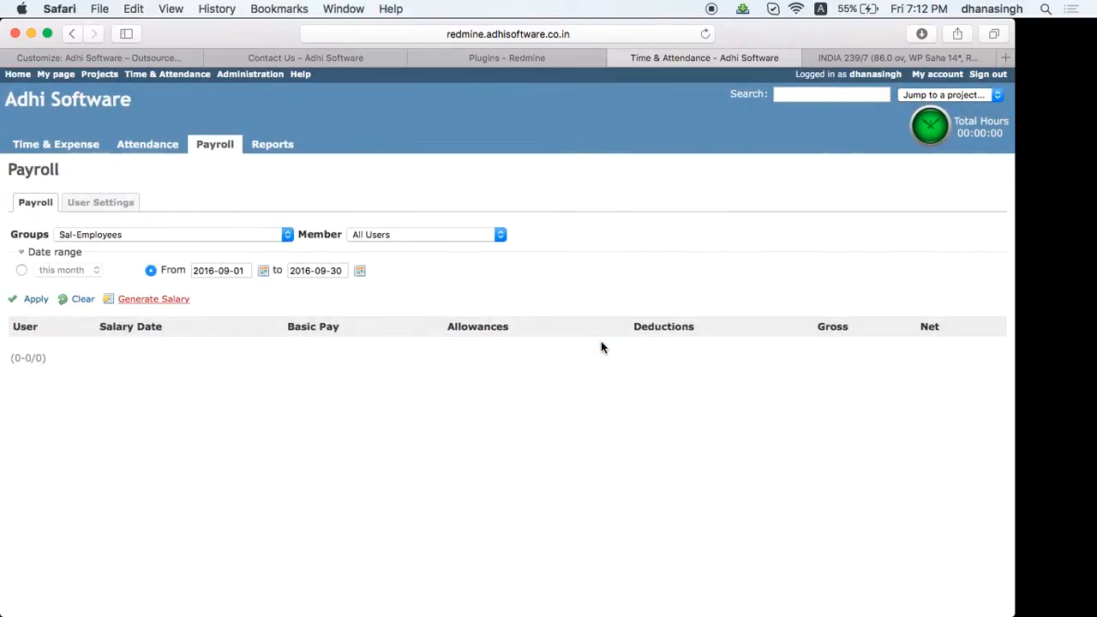
Choose a custom date range for the payroll list and set its start date to 2016-10-01
left_click(21, 270)
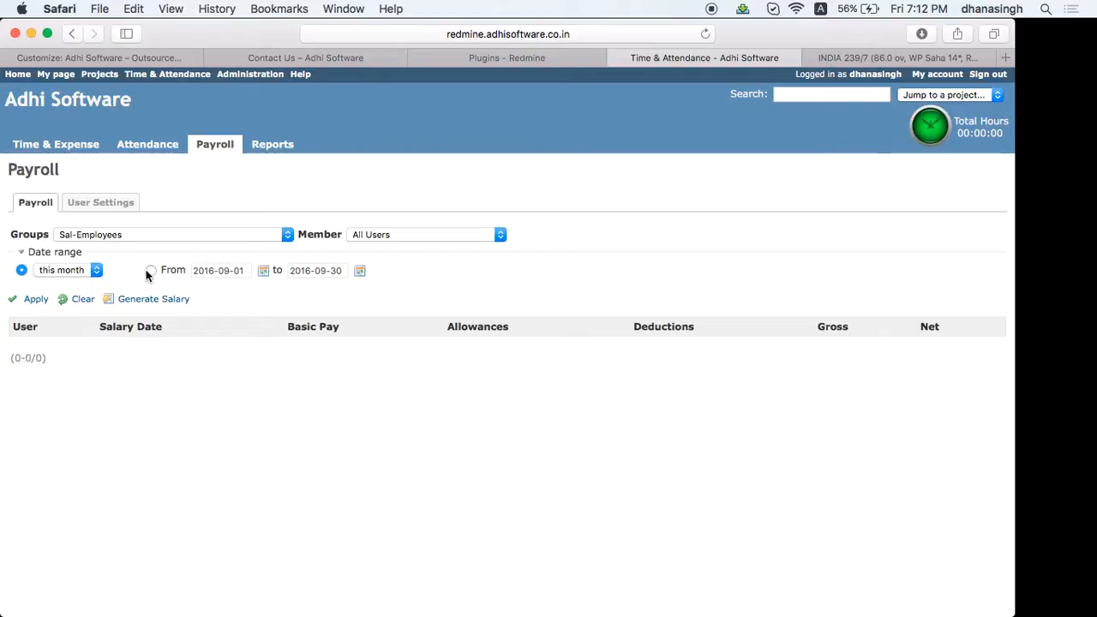
left_click(151, 270)
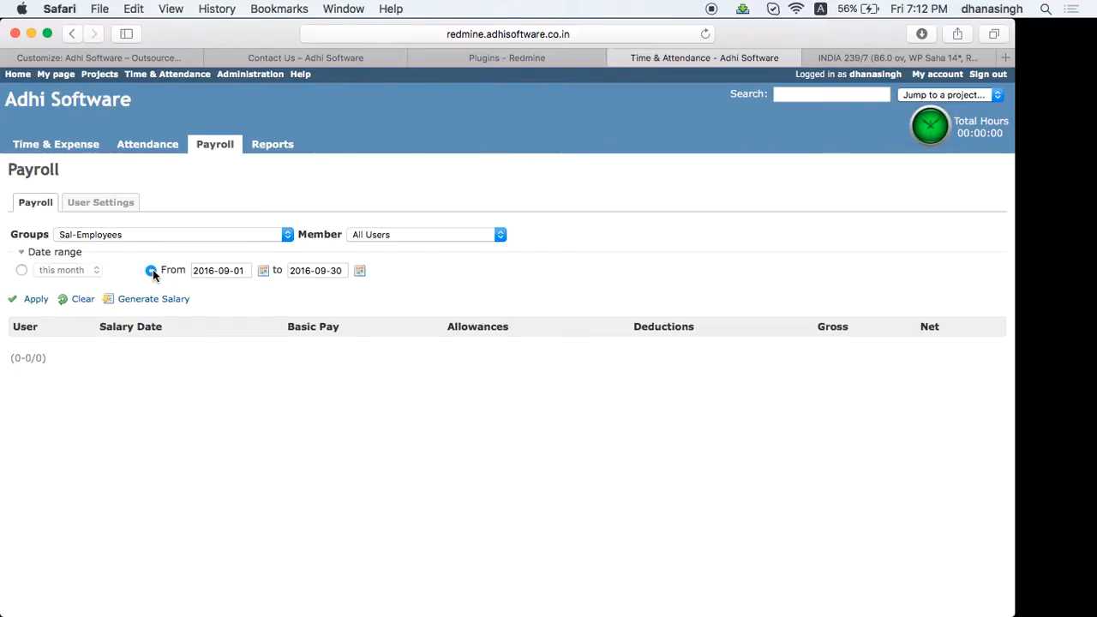
left_click(263, 272)
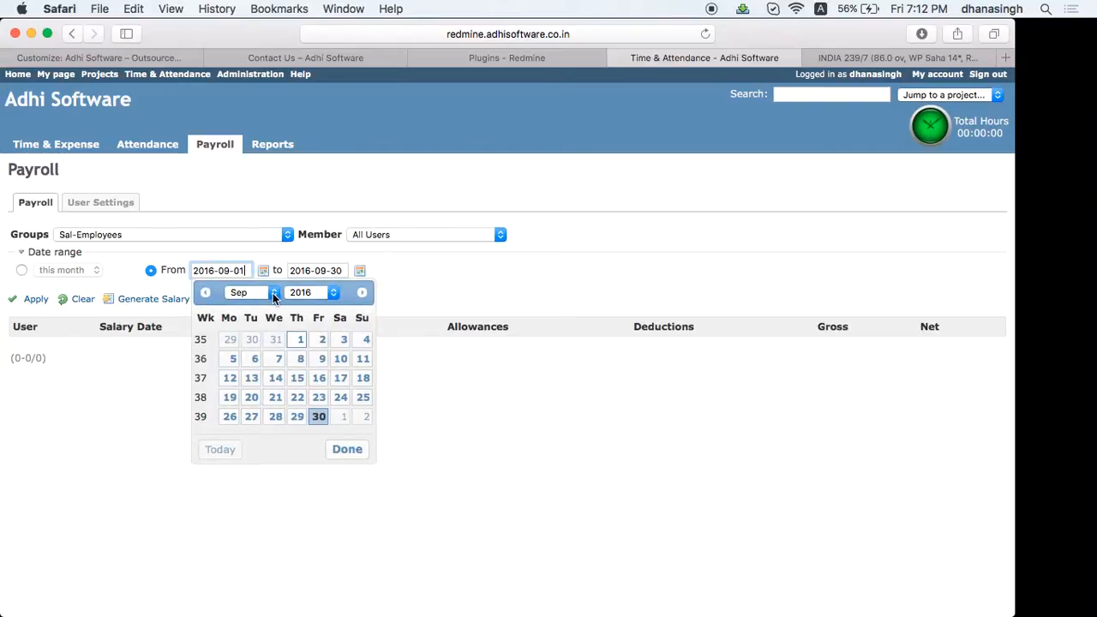
left_click(274, 293)
left_click(270, 304)
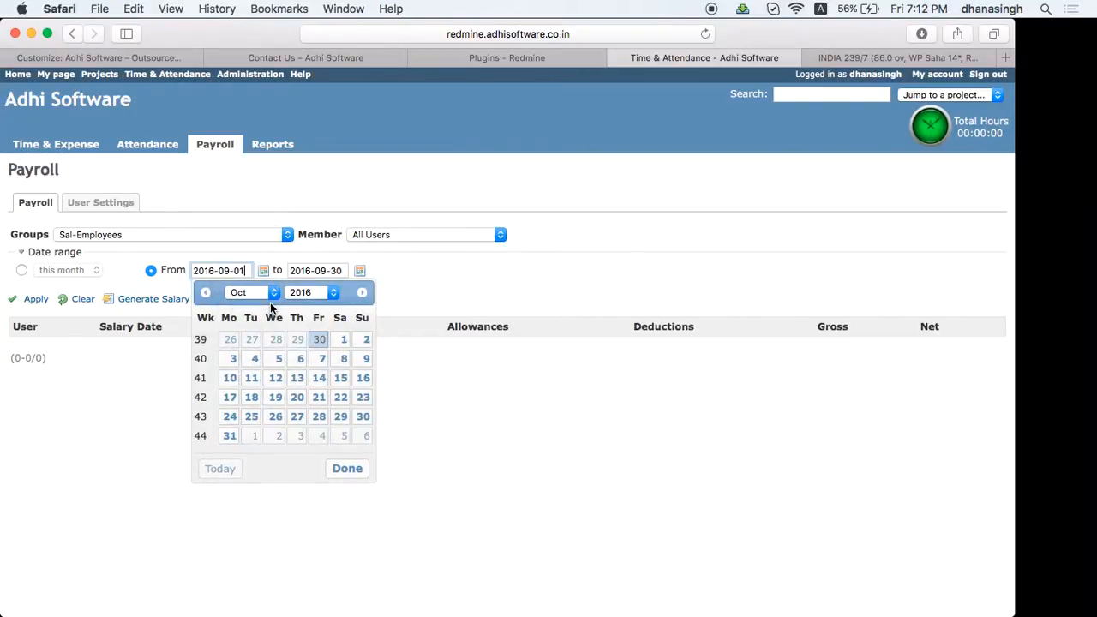
left_click(344, 339)
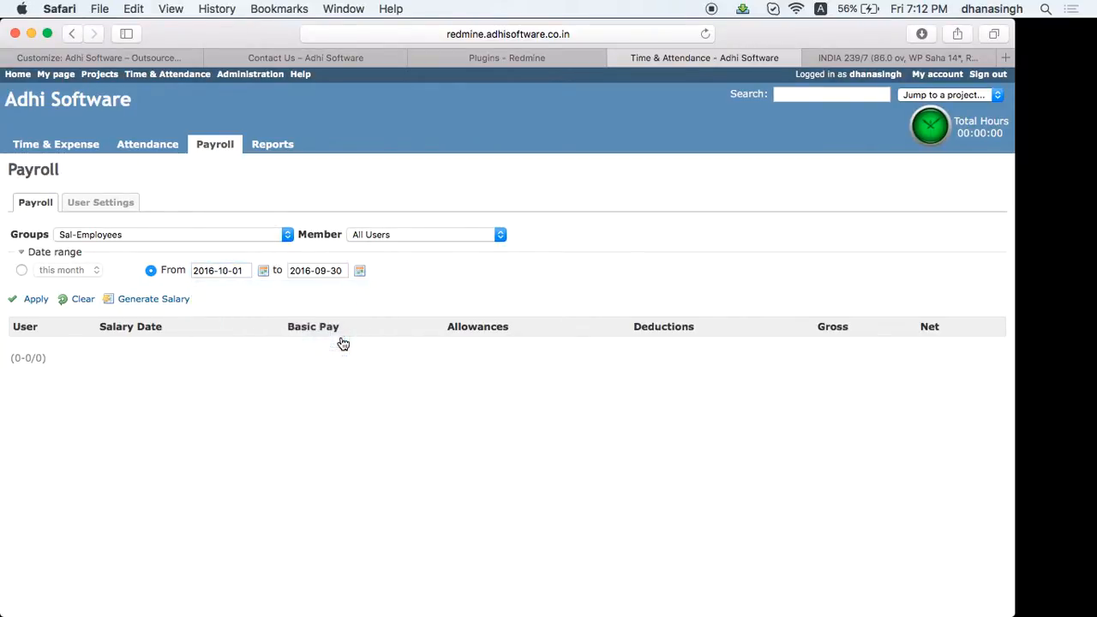
Set the end date of the payroll range to 2016-10-31 and apply the filter
left_click(360, 271)
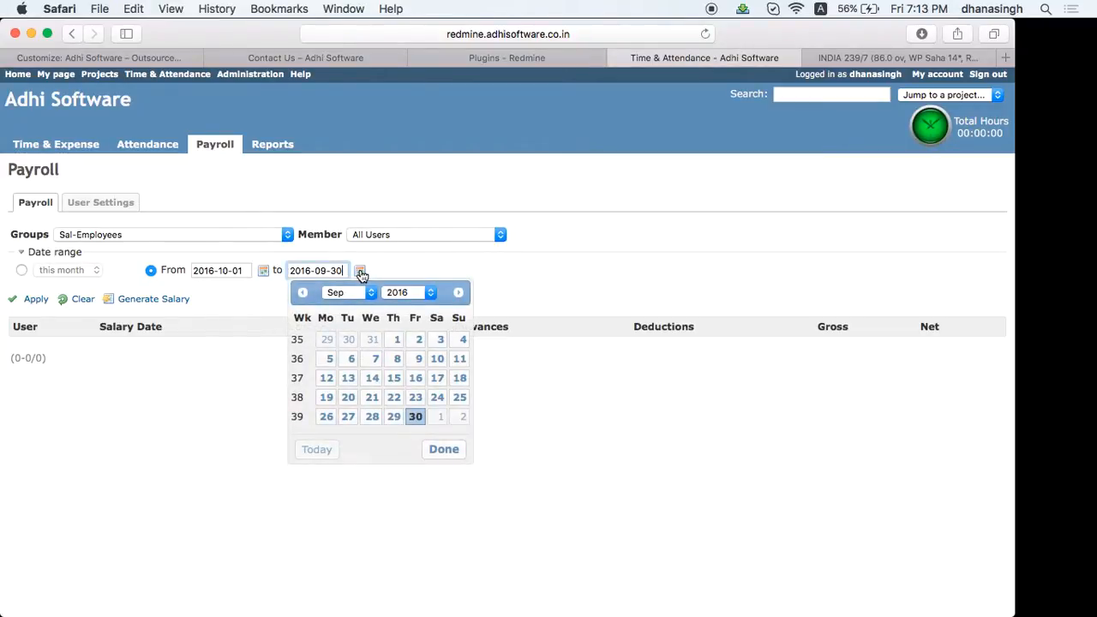
left_click(368, 294)
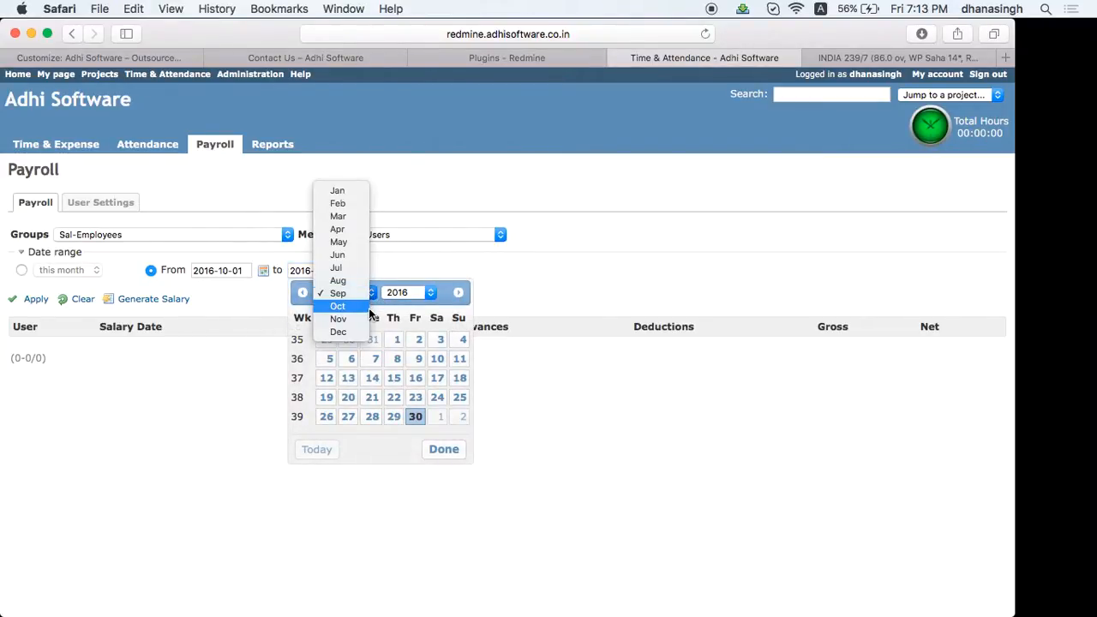
left_click(369, 307)
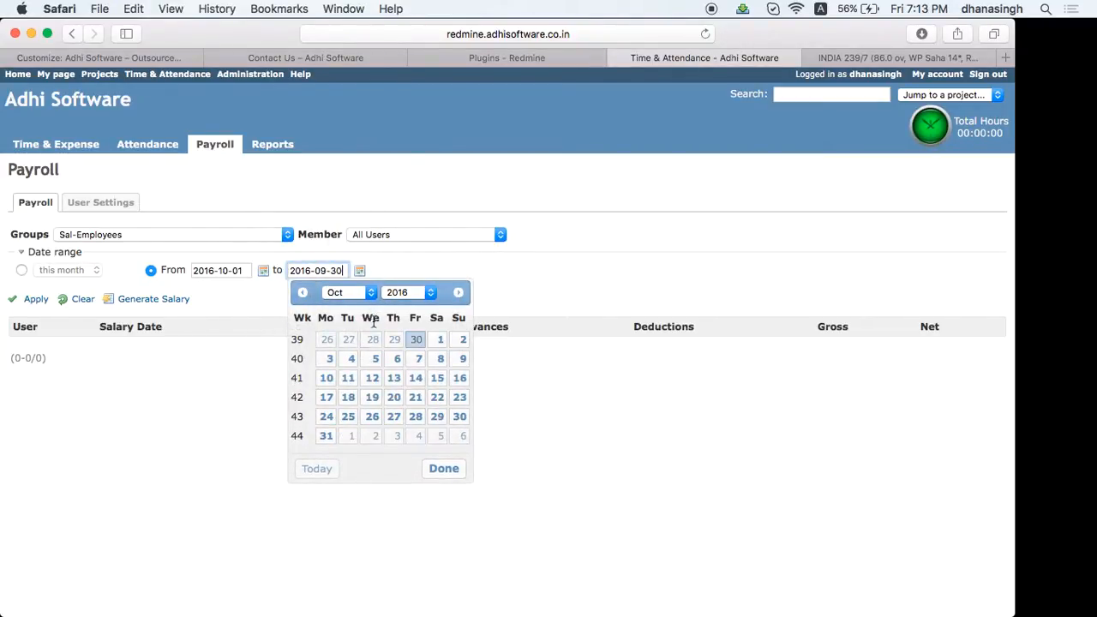
left_click(330, 443)
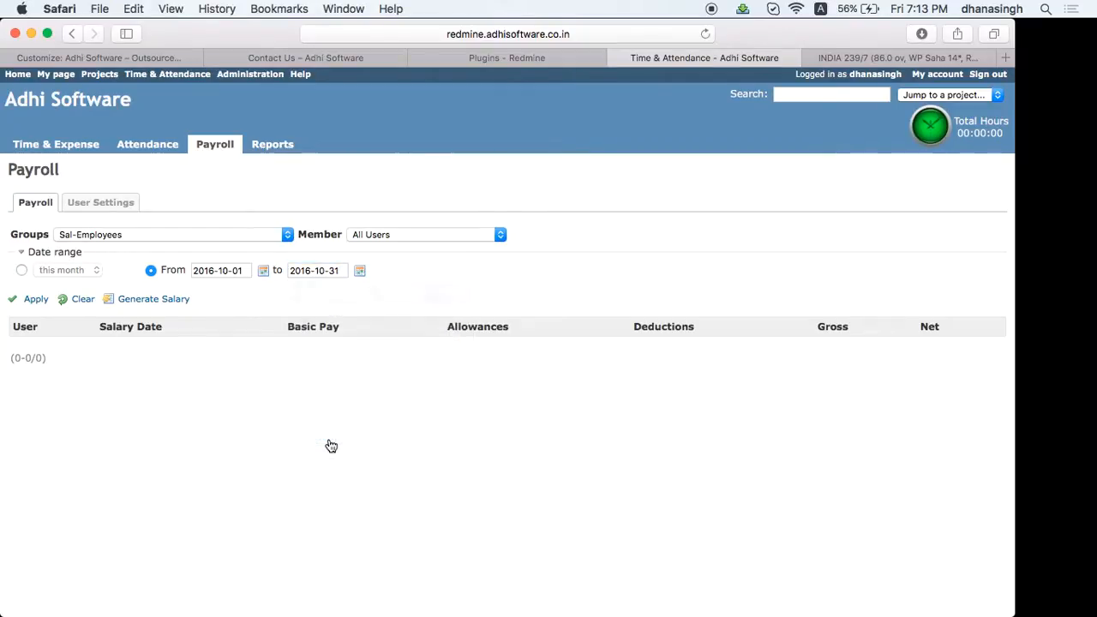
left_click(29, 305)
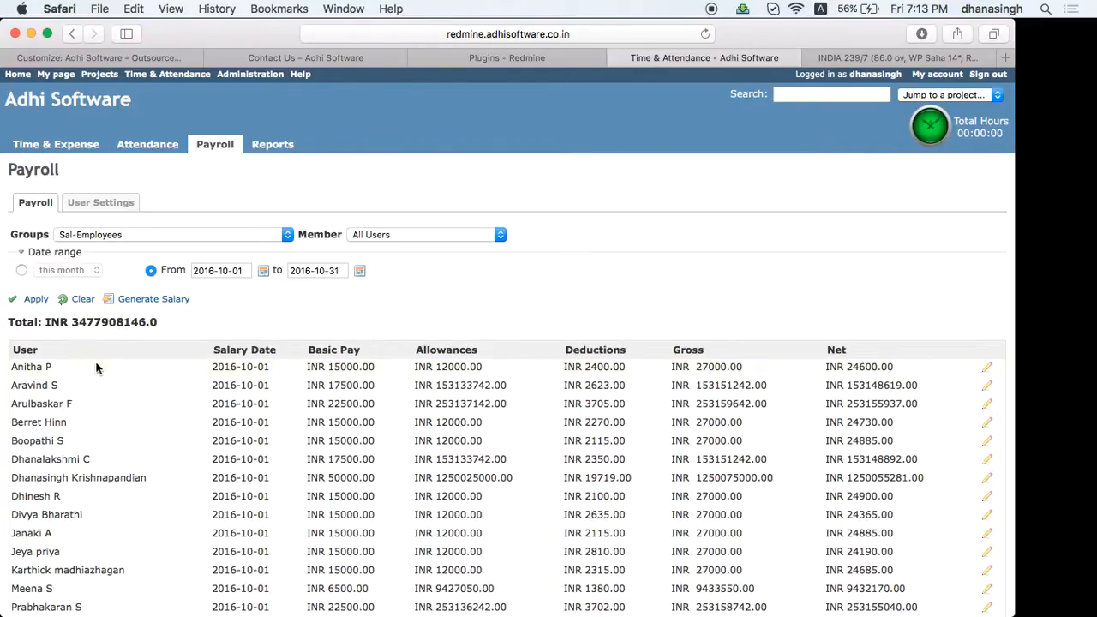
Look through the October salary list, then open the first employee's salary details and review the basic pay, allowances and deductions
scroll(154, 411, "down", 5)
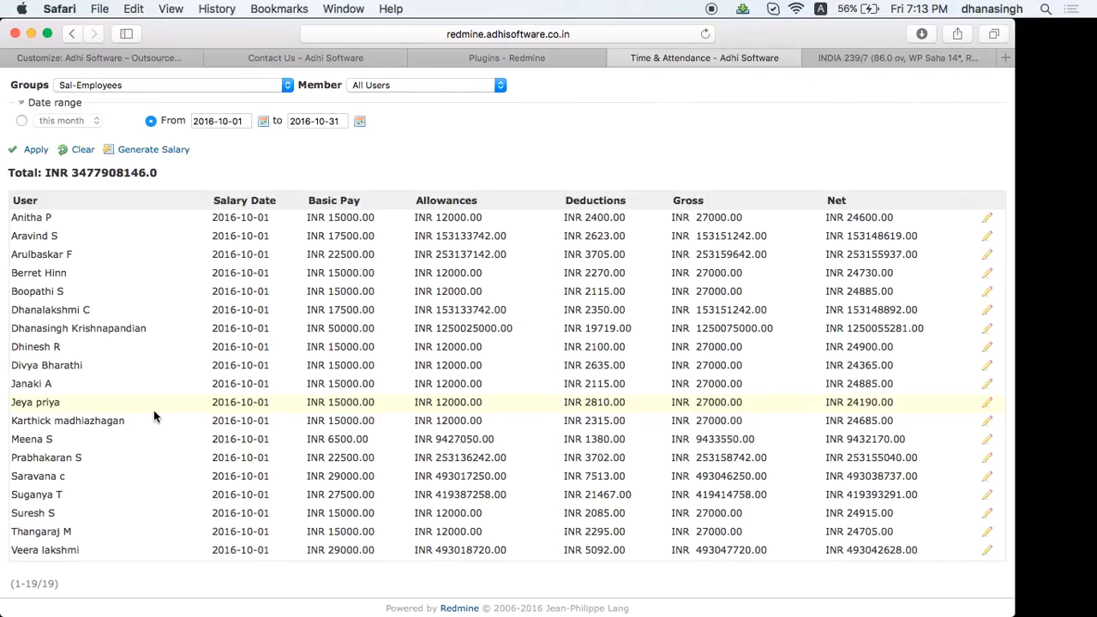
scroll(153, 416, "up", 4)
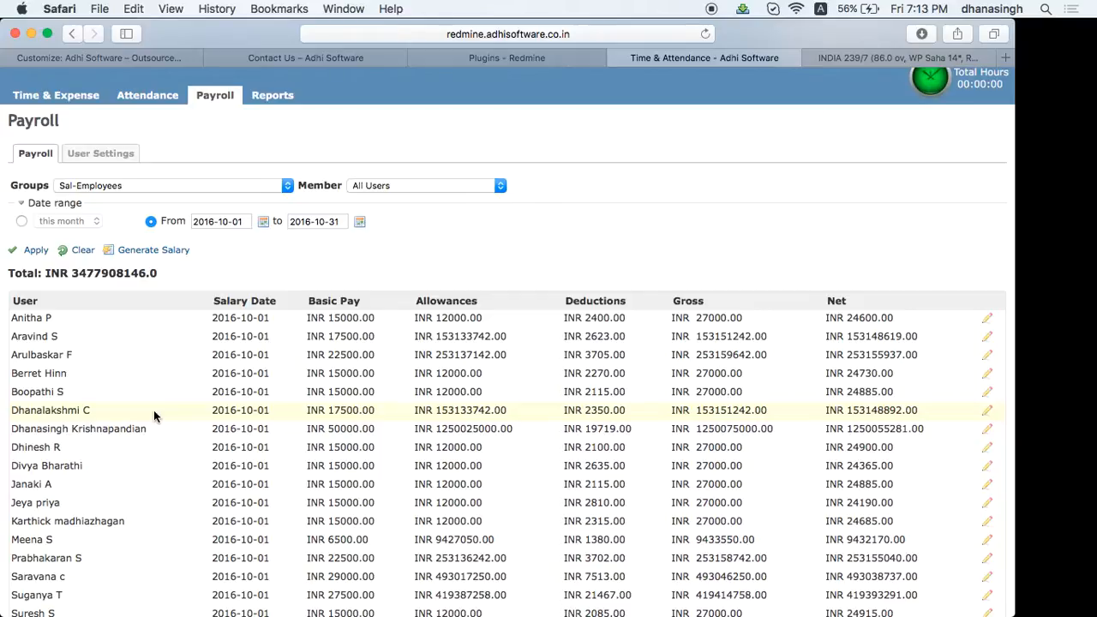
scroll(154, 409, "down", 3)
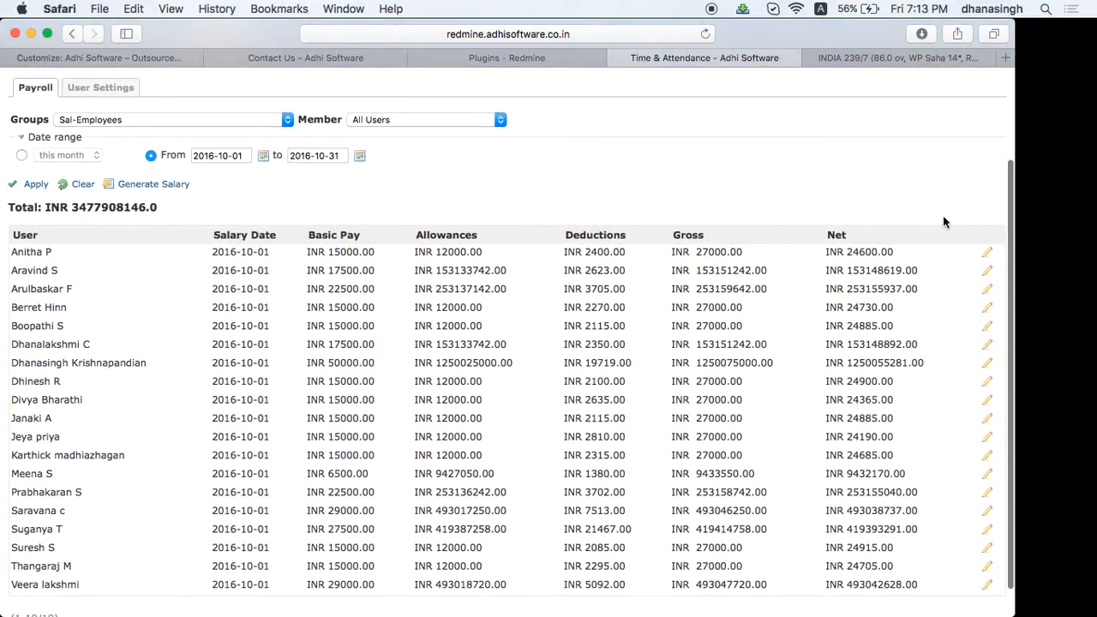
left_click(986, 252)
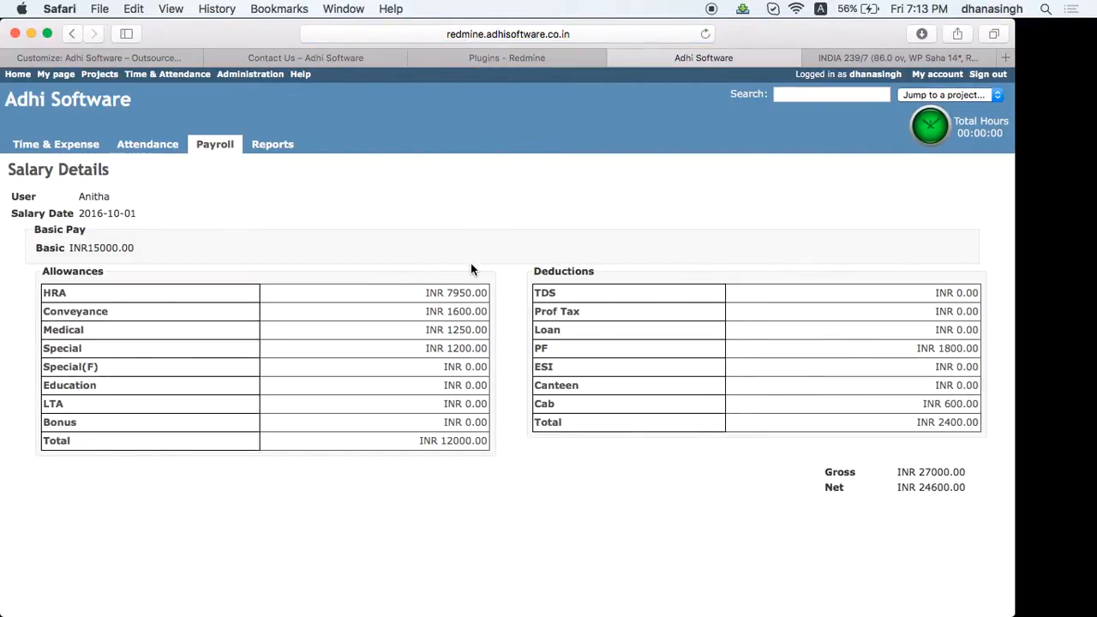
scroll(470, 263, "down", 2)
scroll(472, 269, "up", 2)
Run the Payroll report for all Sal-Employees from 2016-10-01 to 2016-10-31 and examine the wage register's columns
left_click(273, 148)
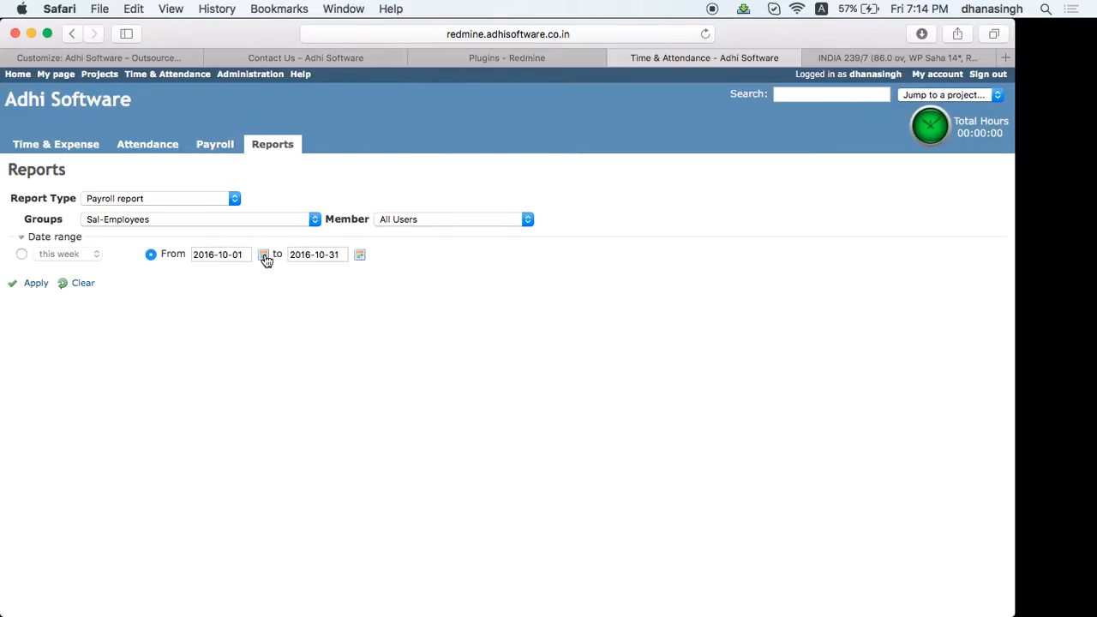
left_click(35, 286)
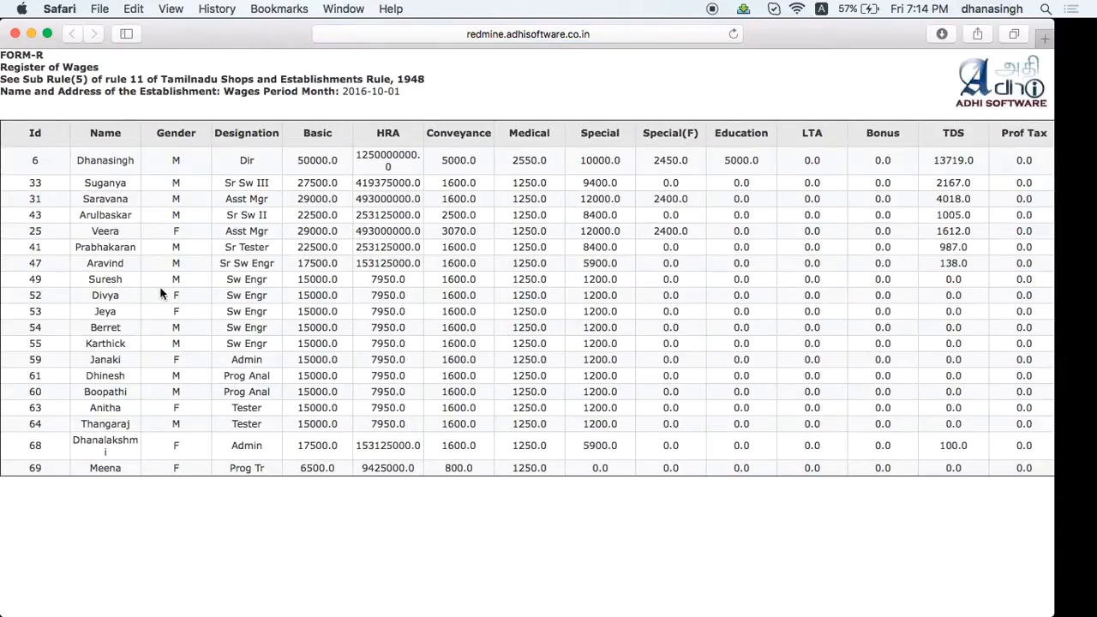
scroll(351, 306, "right", 15)
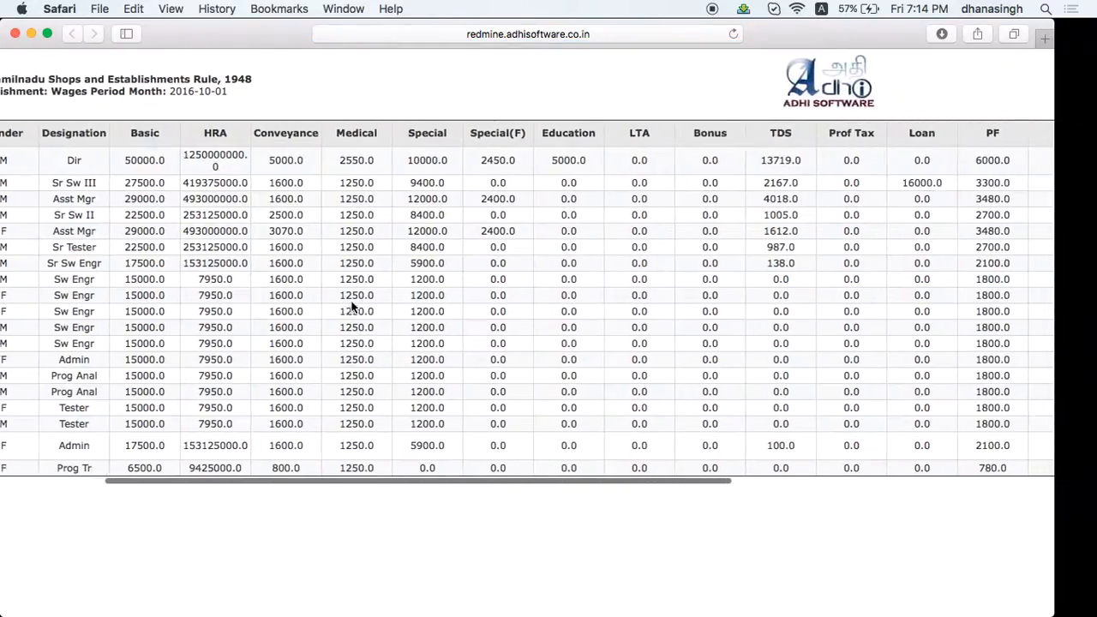
Examine the wage register's remaining columns through gross, deduction and net pay, and close the register window
scroll(352, 307, "right", 2)
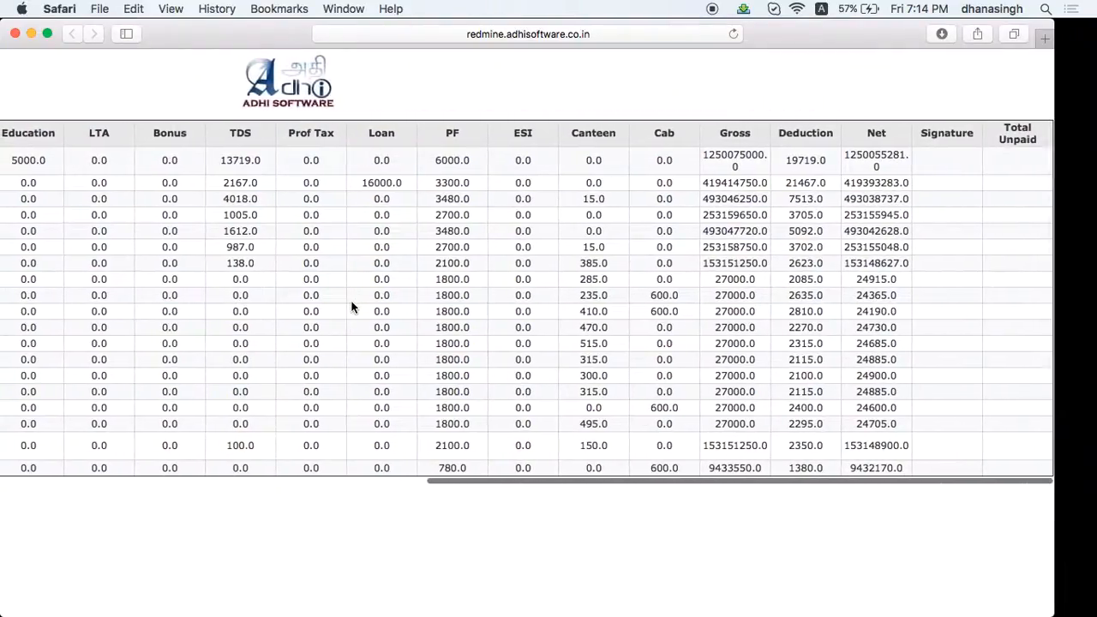
scroll(351, 307, "left", 15)
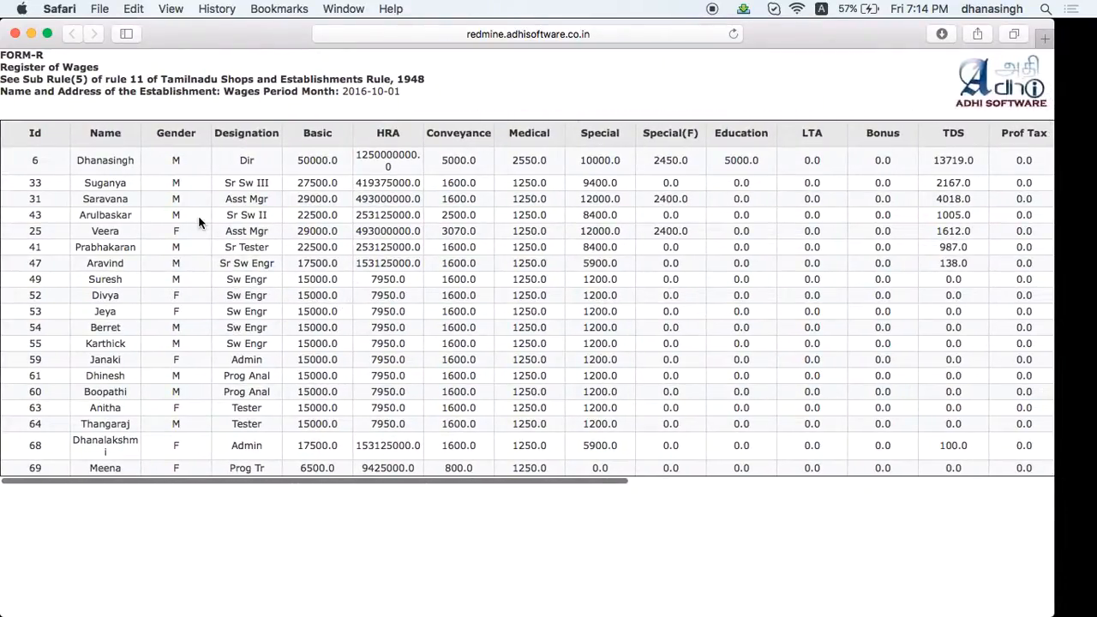
left_click(14, 32)
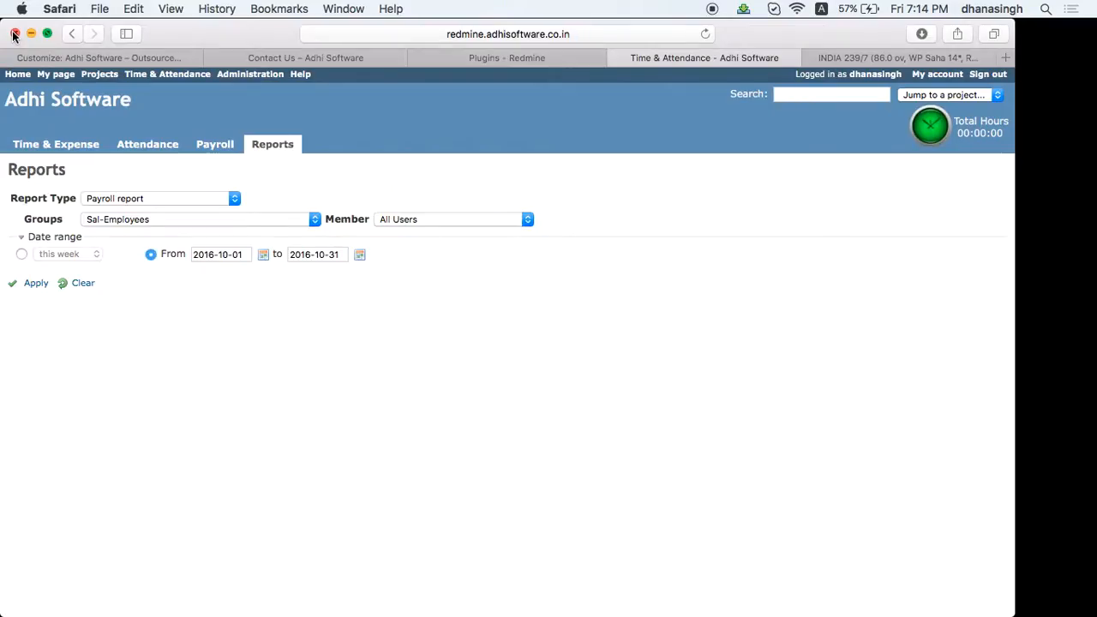
Generate the Pay Slip report for the last listed member of Sal-Employees, review the payslip's earnings and deductions, and close it
left_click(193, 200)
left_click(183, 214)
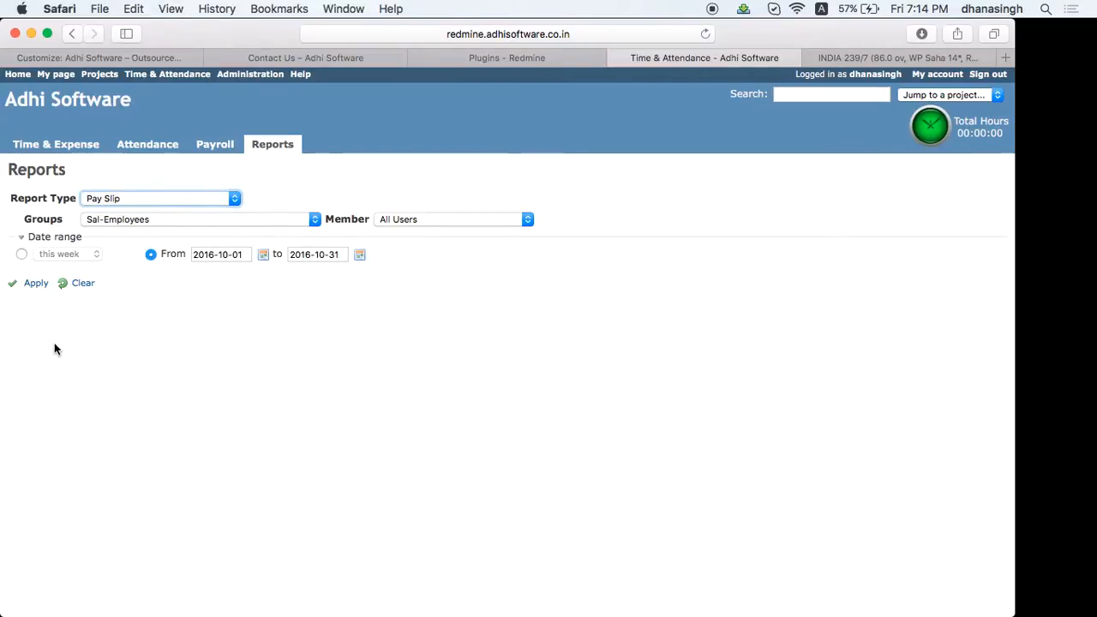
left_click(34, 285)
left_click(446, 225)
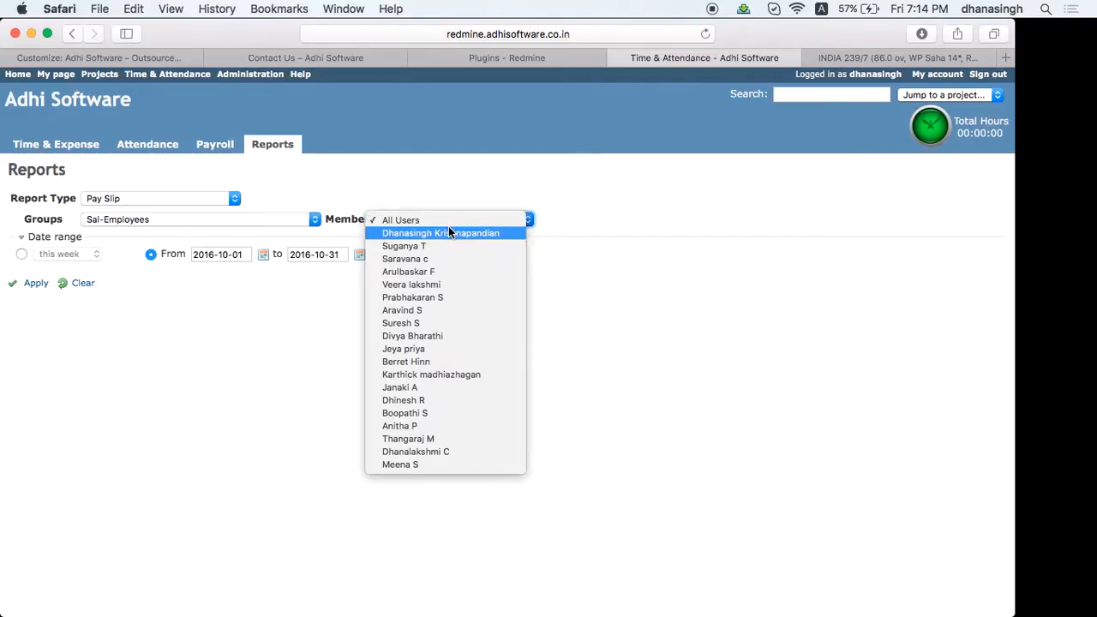
left_click(454, 464)
left_click(34, 292)
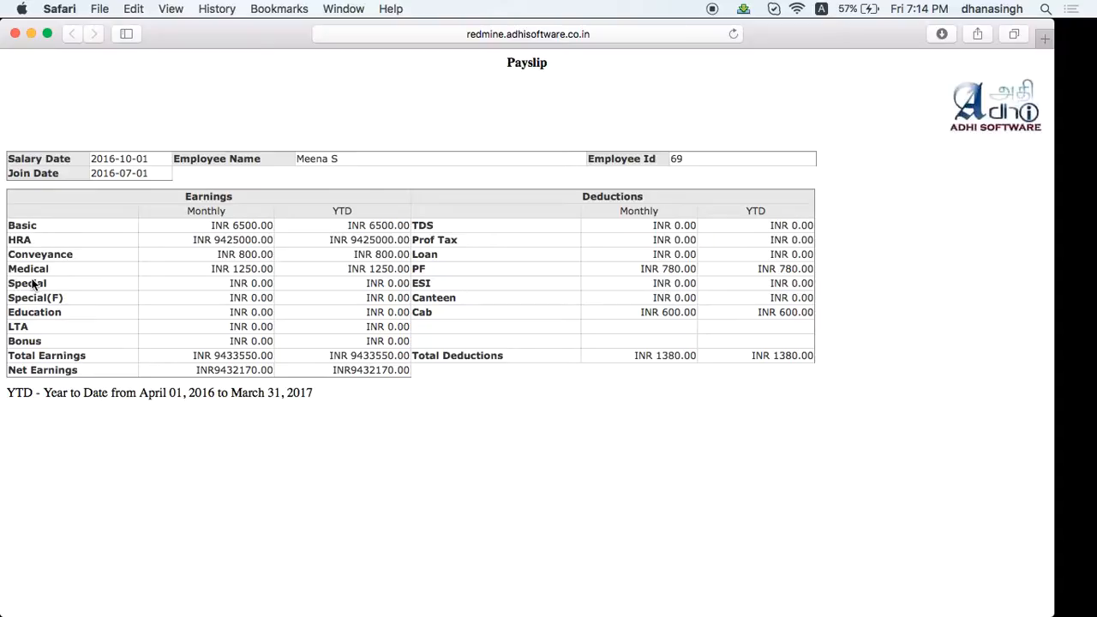
left_click(15, 34)
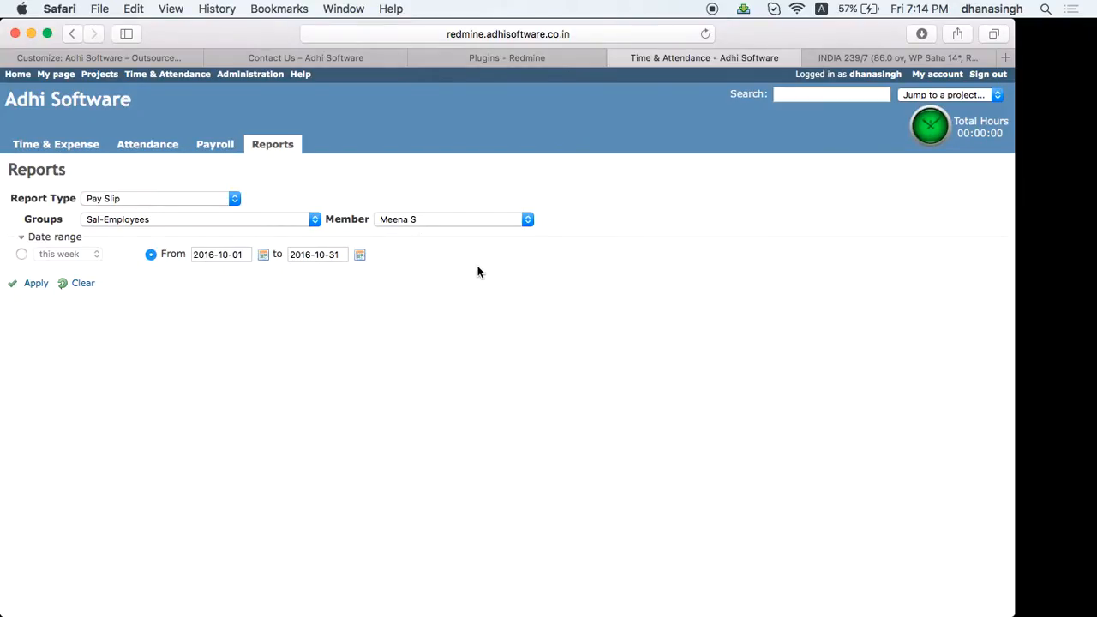
Switch to the TA-Payroll presentation in OpenOffice Impress and restart the slide show from the Information slide
key("super+Tab")
key("super+Tab")
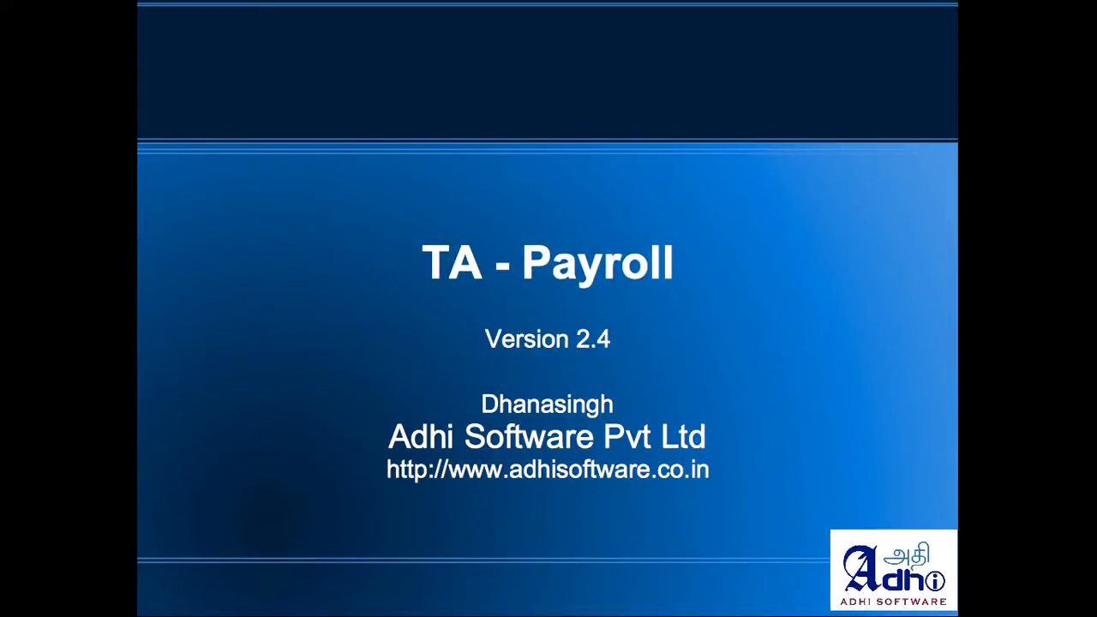
key("Escape")
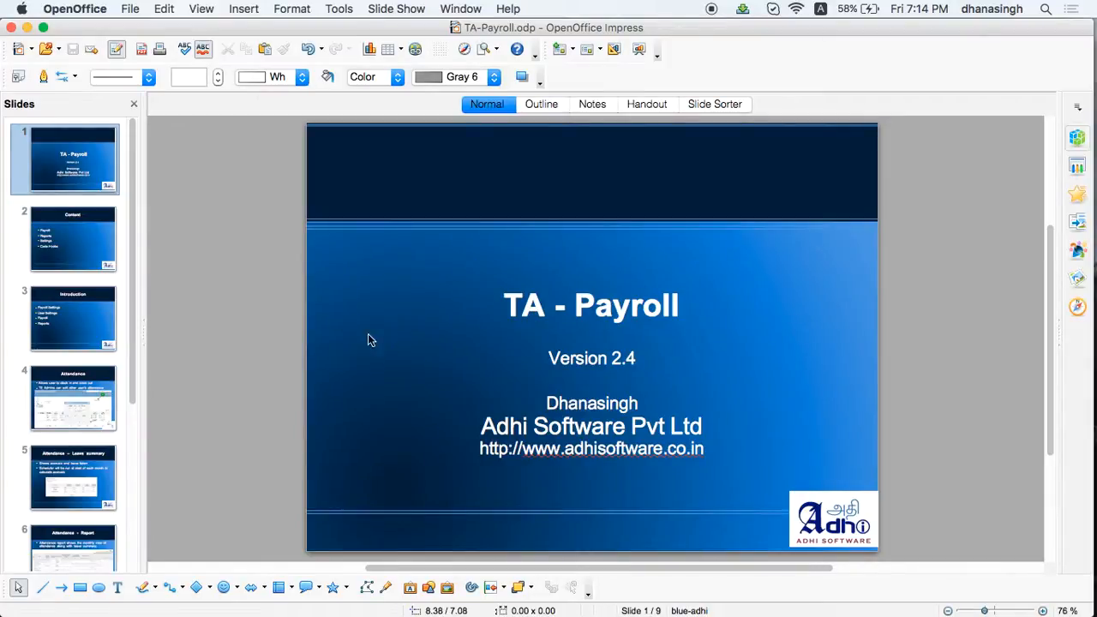
scroll(84, 445, "down", 5)
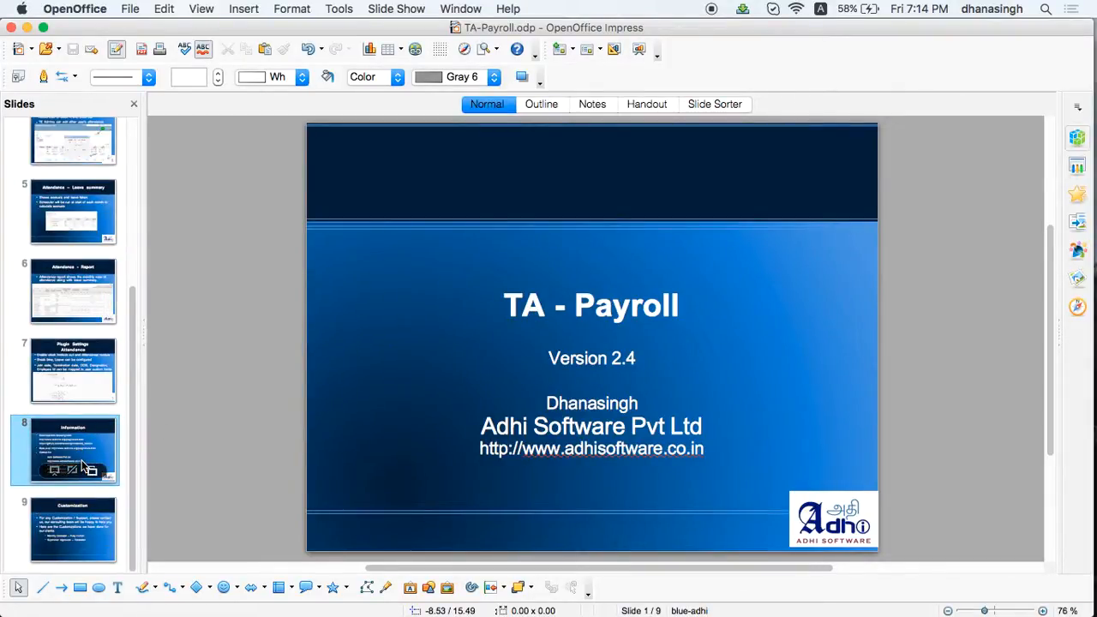
left_click(84, 450)
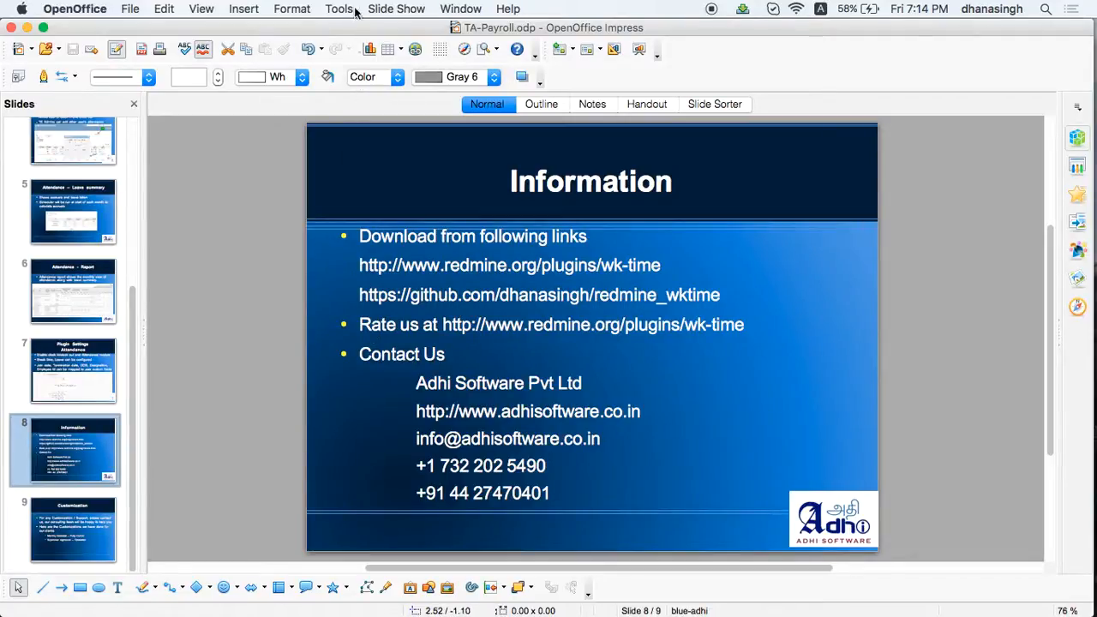
left_click(382, 9)
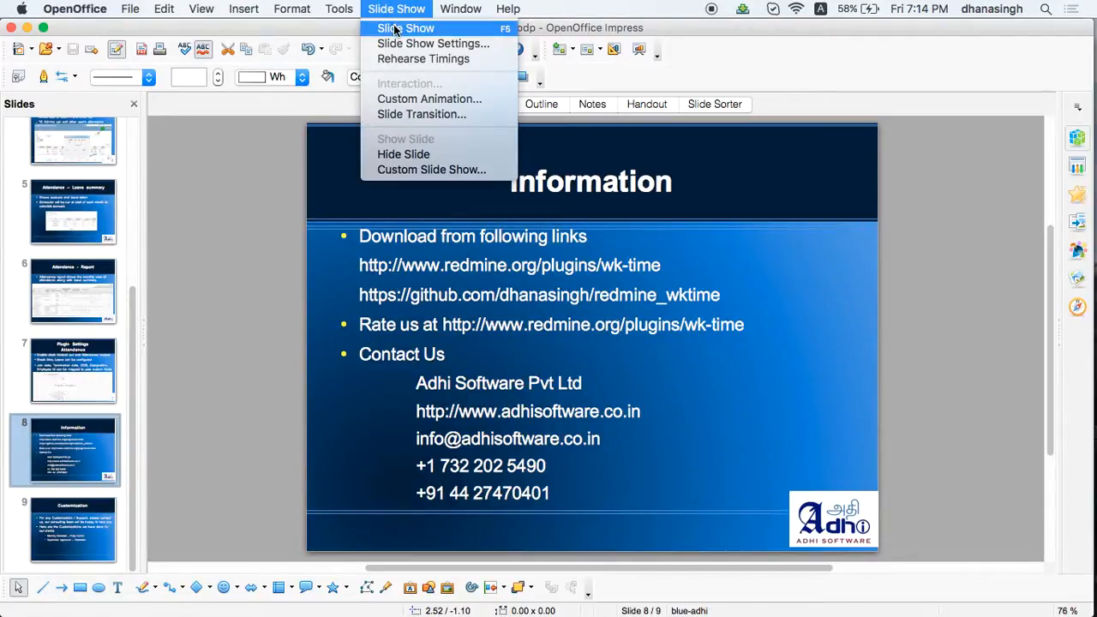
left_click(396, 29)
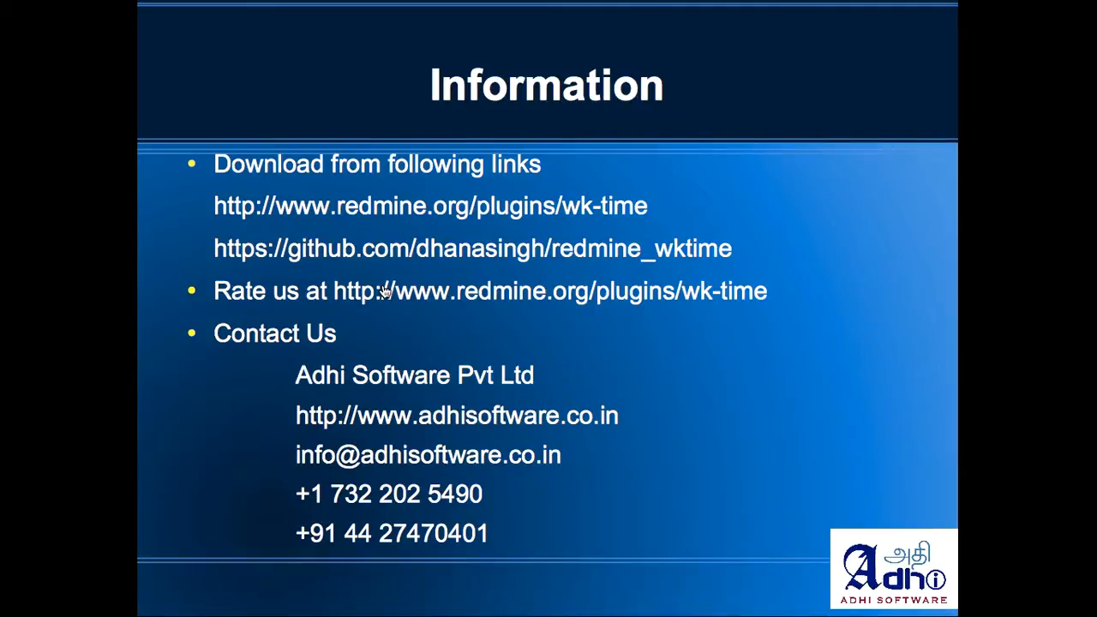